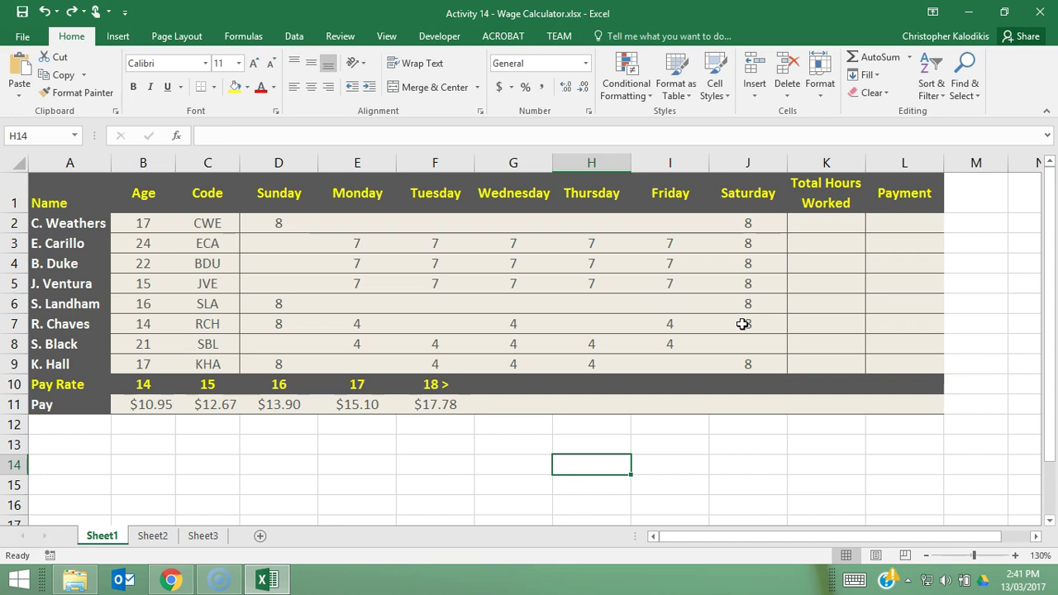
Step: Total each employee's daily hours with =SUM(D2:J2) in K2, filled down to K9
click(817, 223)
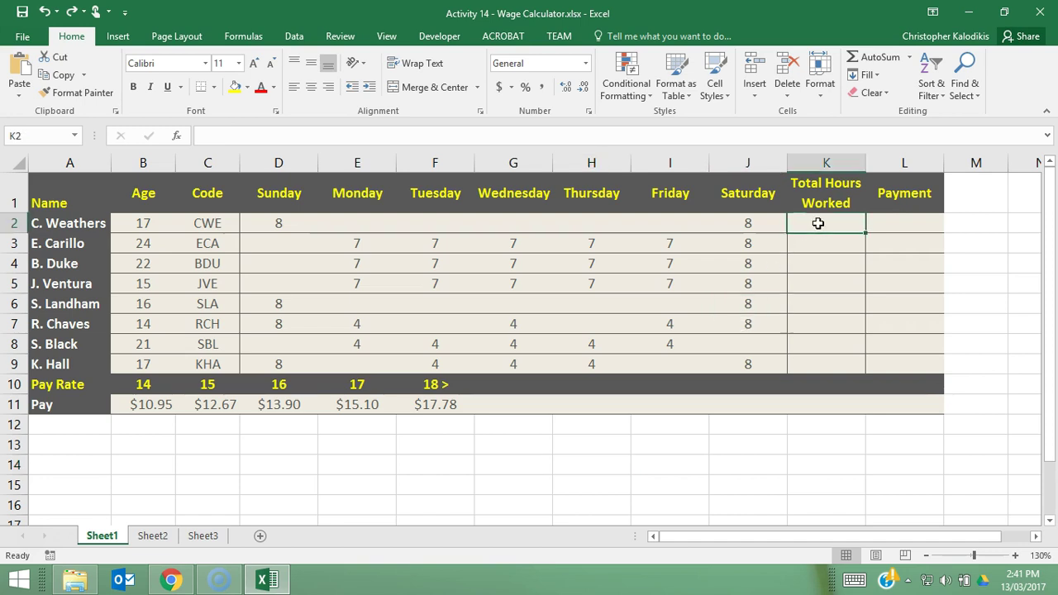
text(=sum)
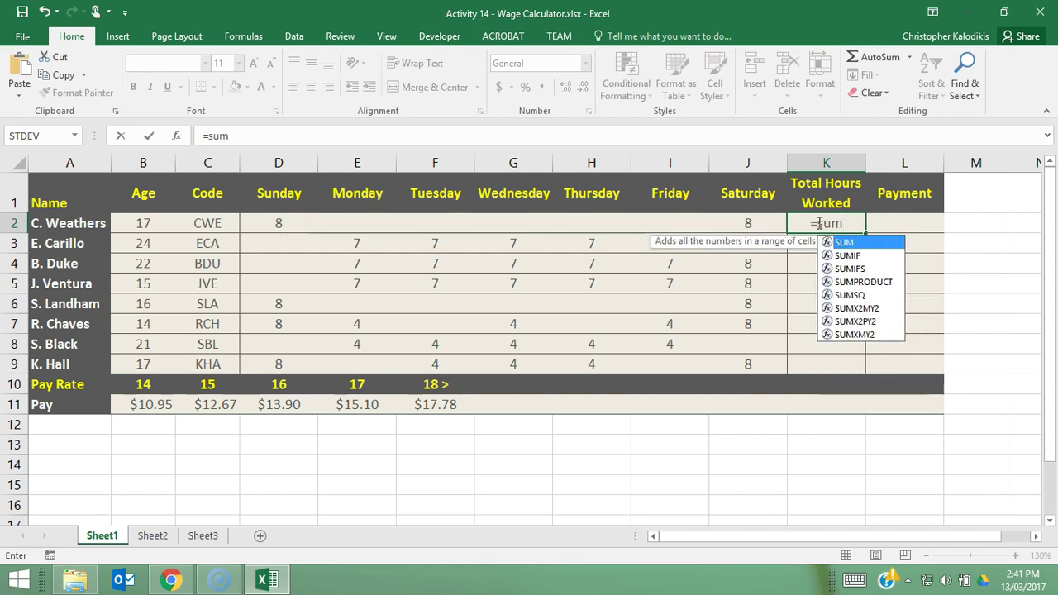
text(()
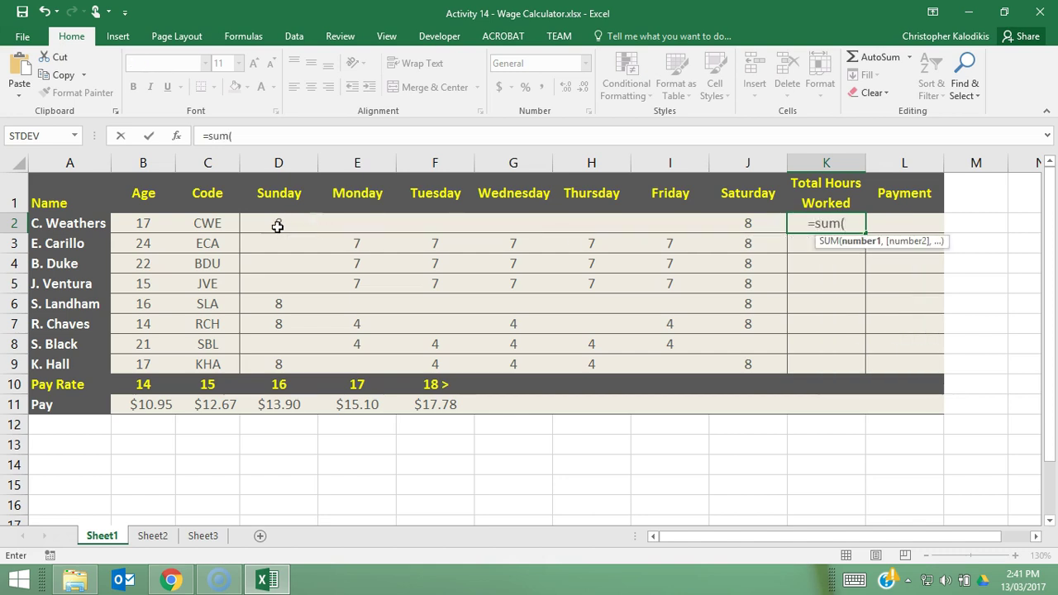
drag(279, 224, 735, 223)
key(Return)
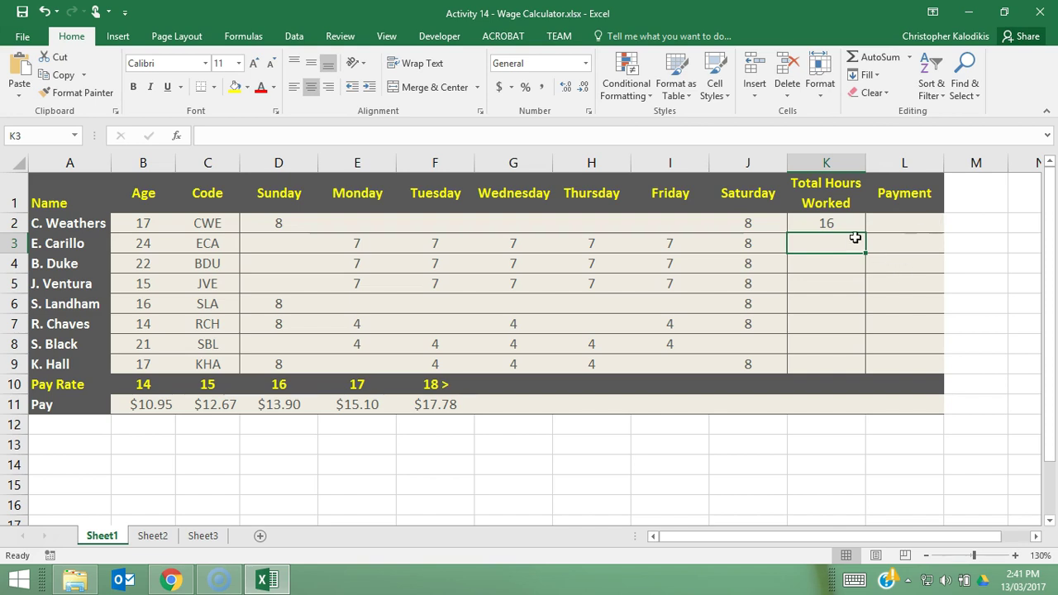
click(830, 223)
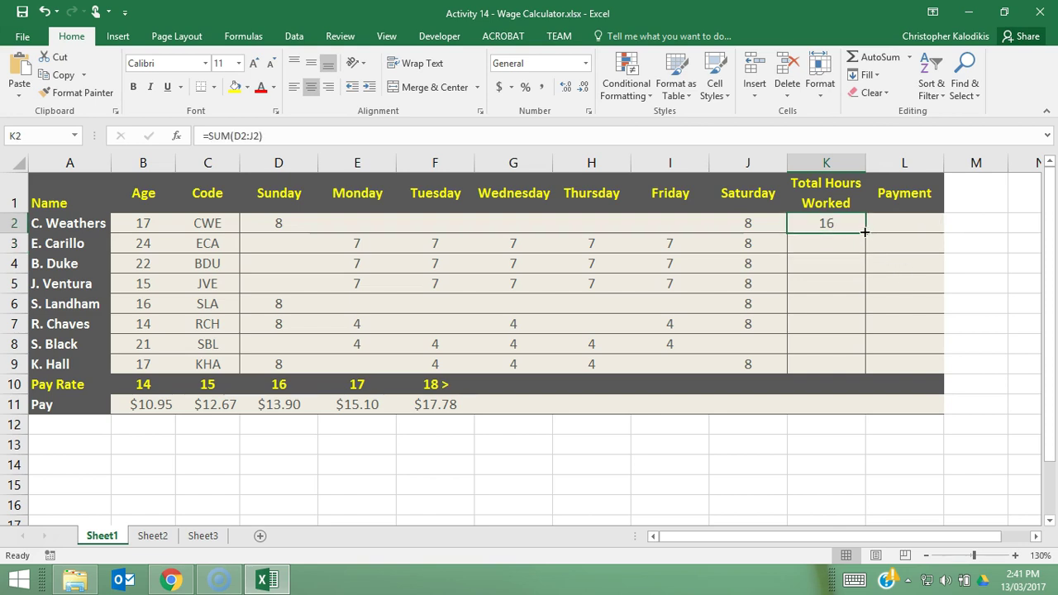
drag(863, 232, 870, 372)
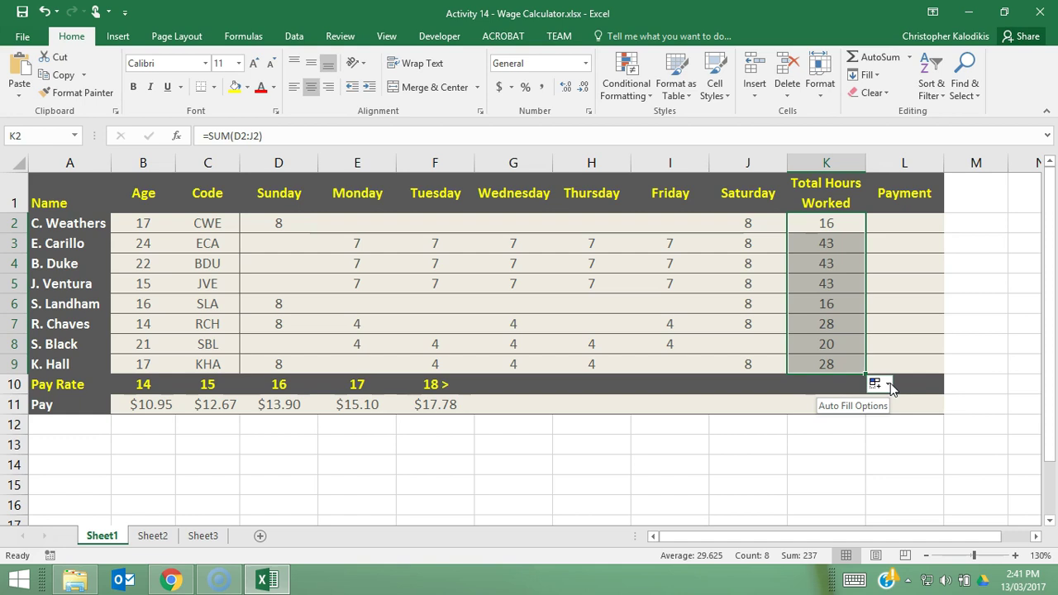
Step: Enter =IF(B2=14,B11) in L2 as the first employee's payment
click(907, 220)
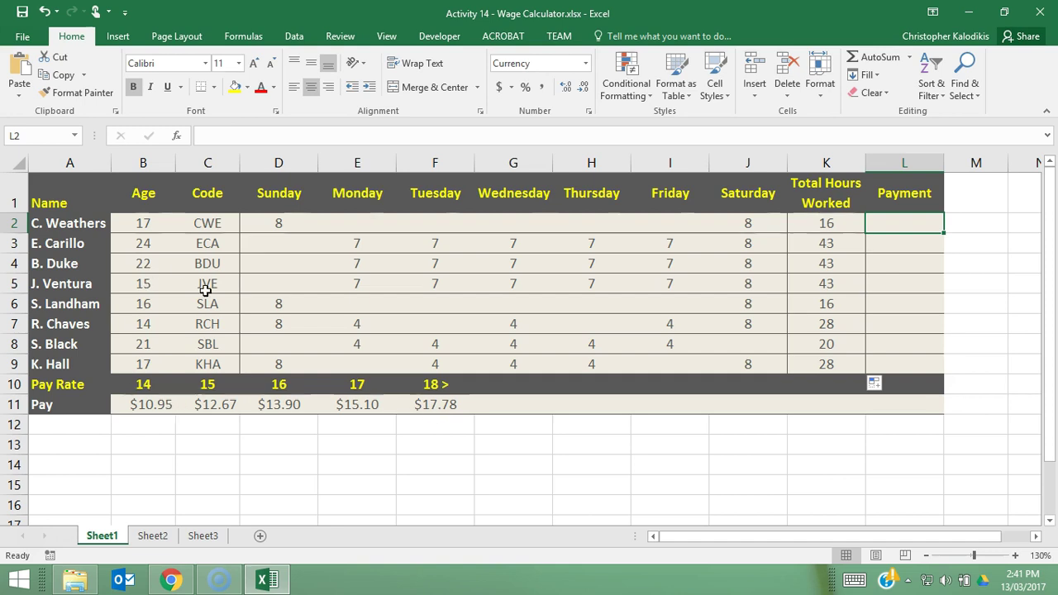
drag(919, 363, 889, 223)
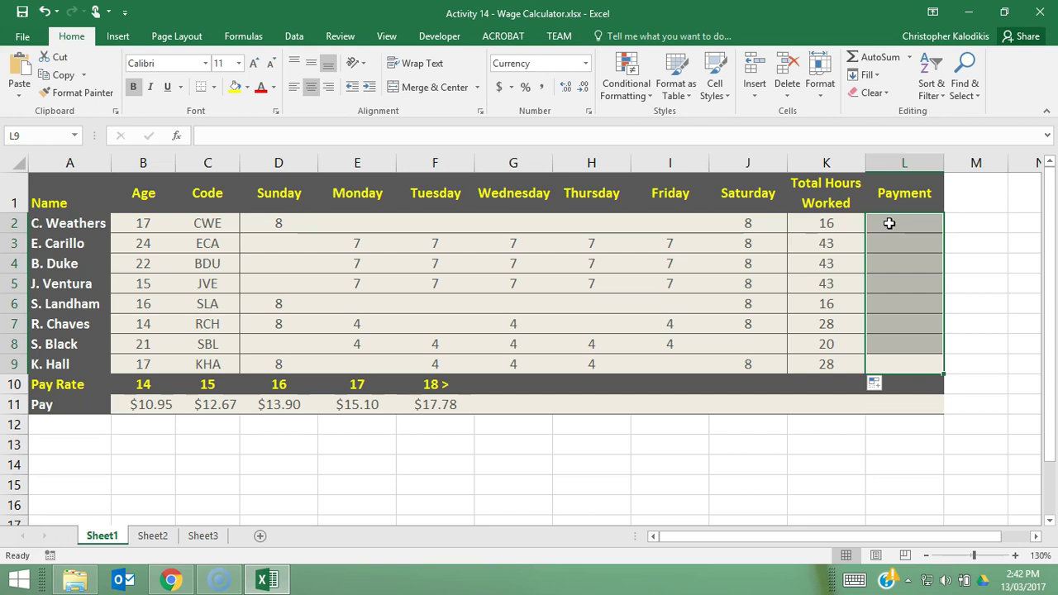
click(889, 223)
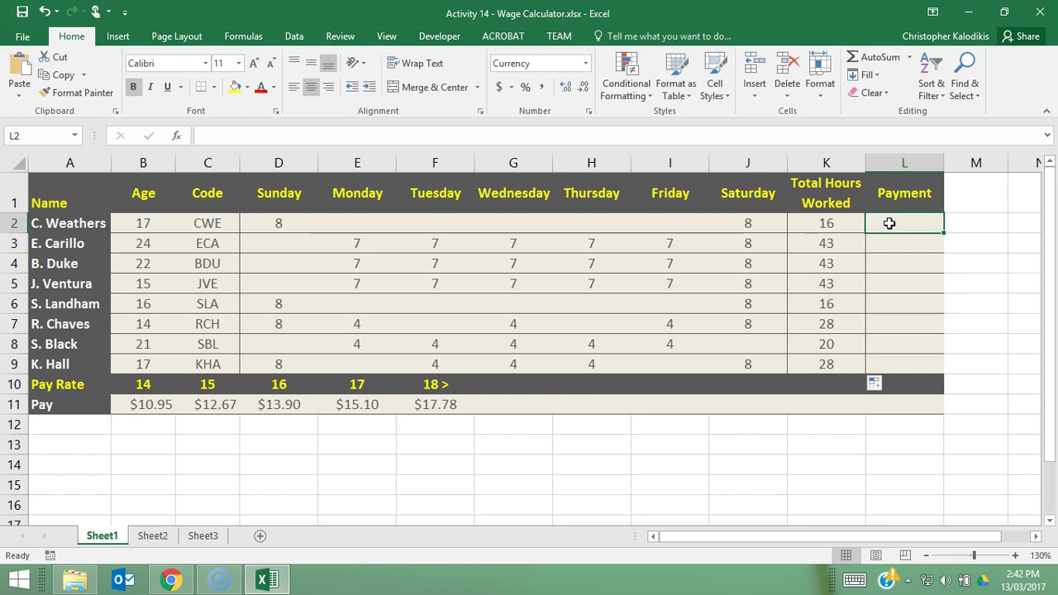
text(=)
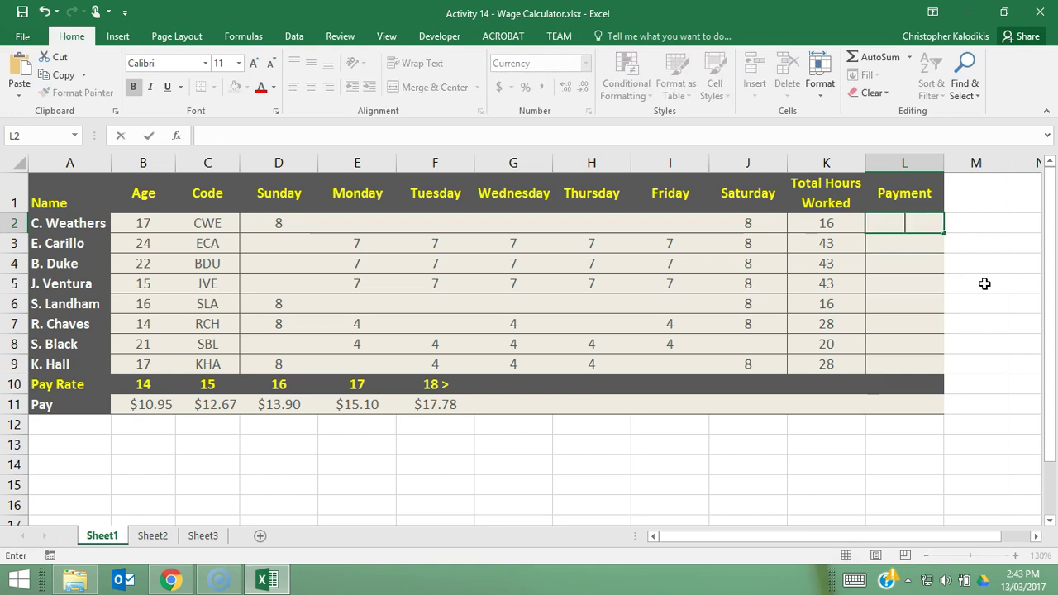
text(i)
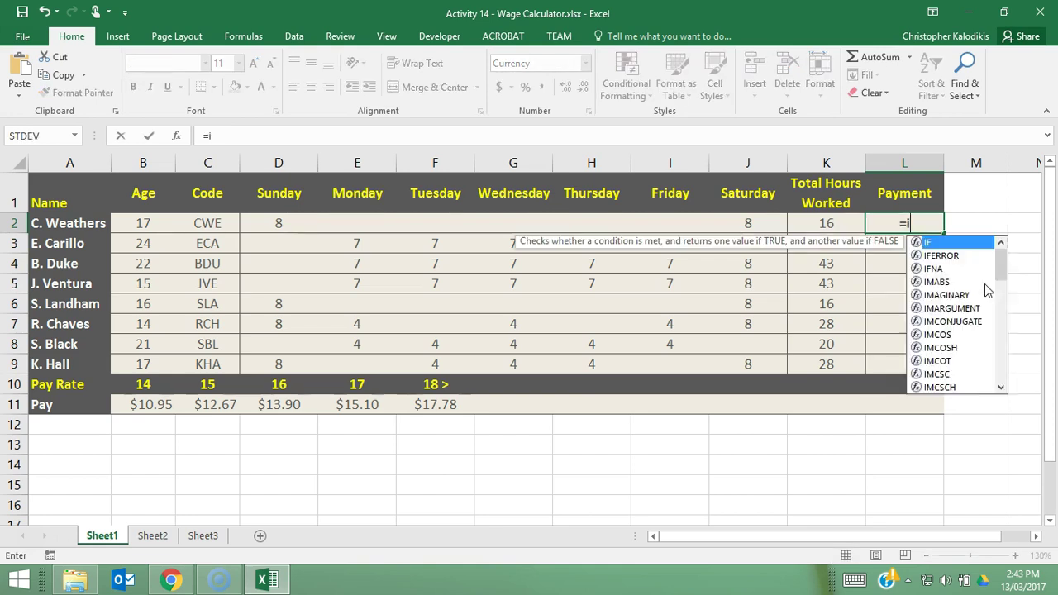
text(f()
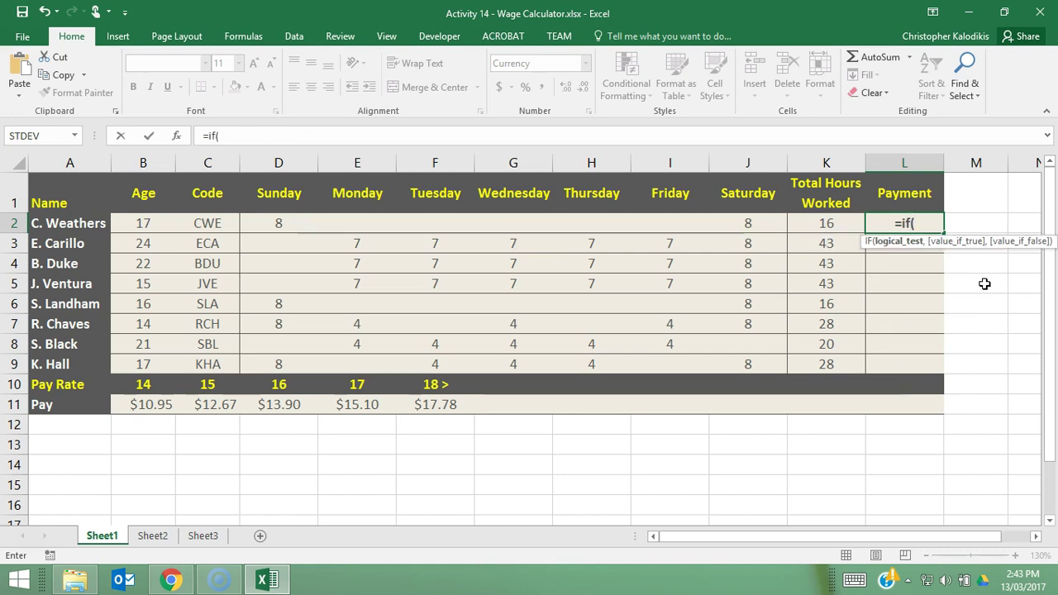
click(142, 224)
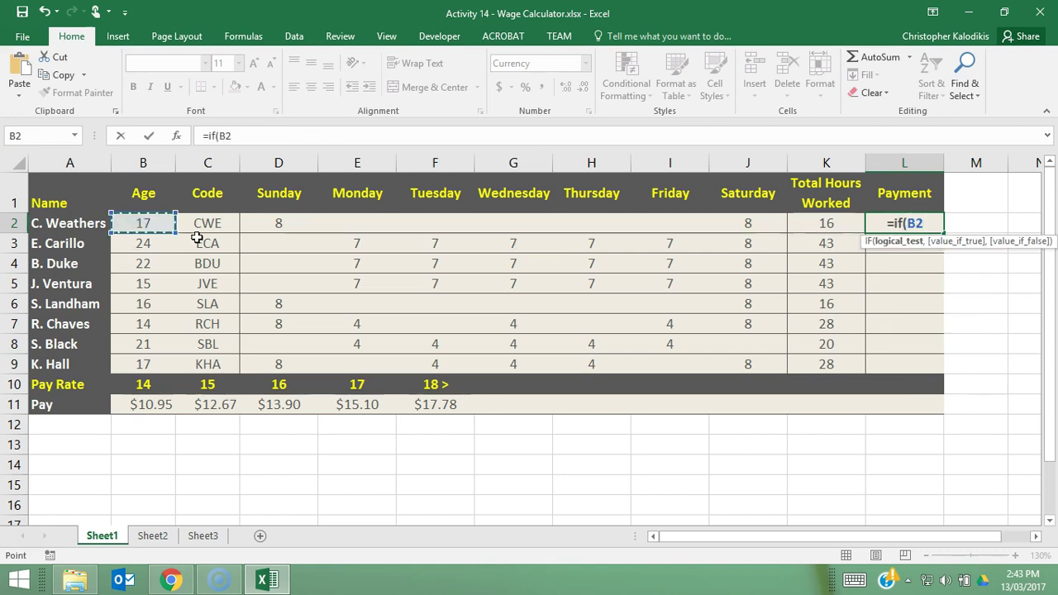
text(=)
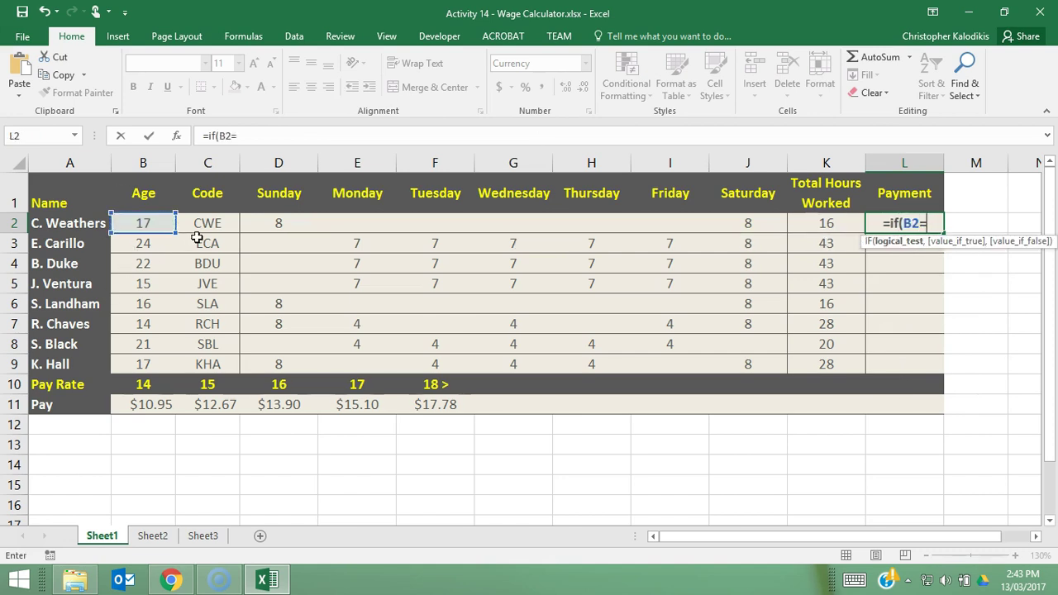
text(14,)
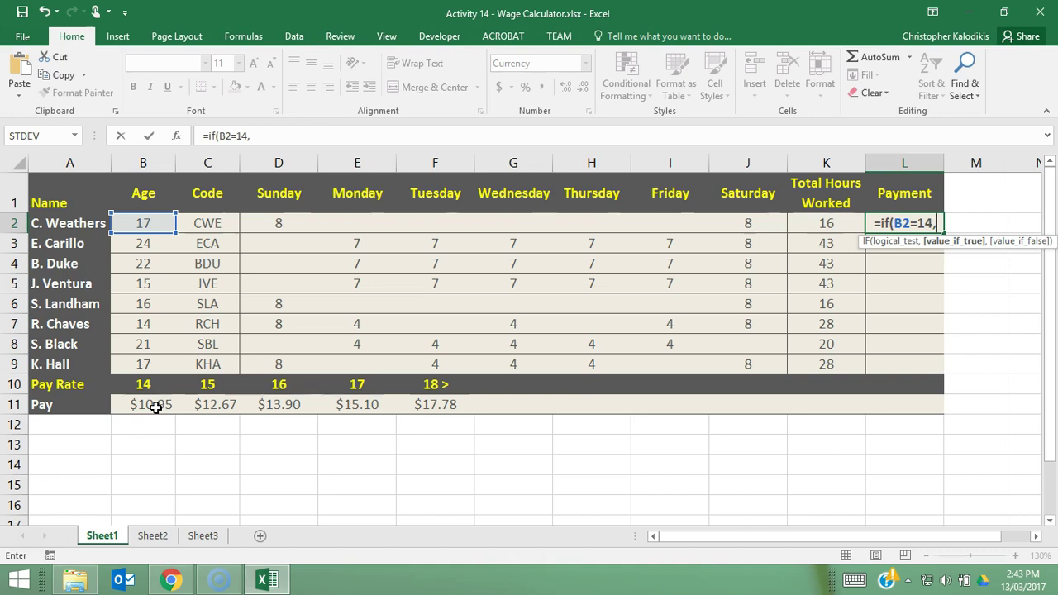
click(155, 407)
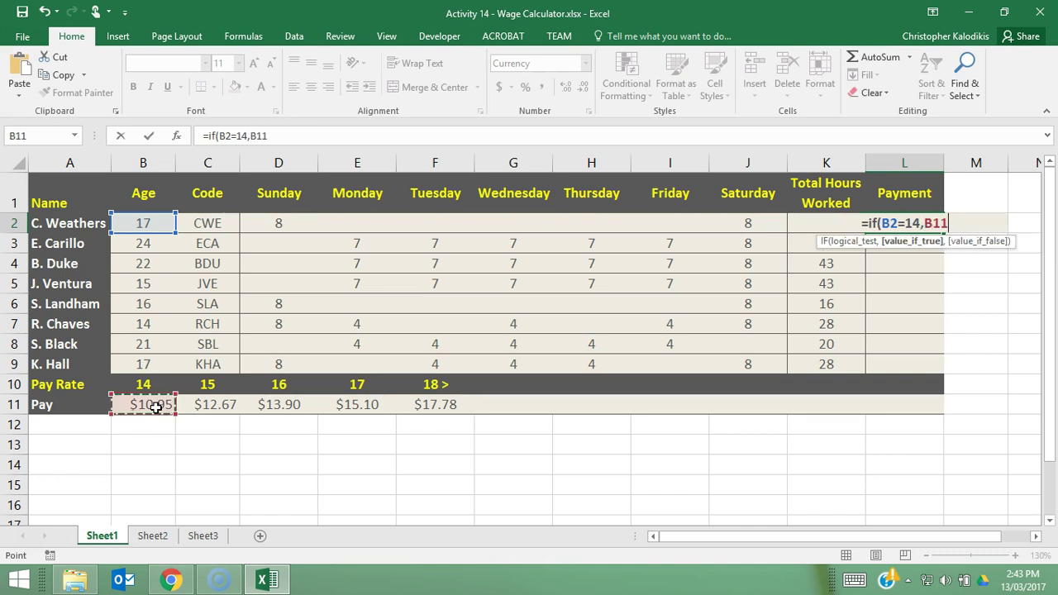
text())
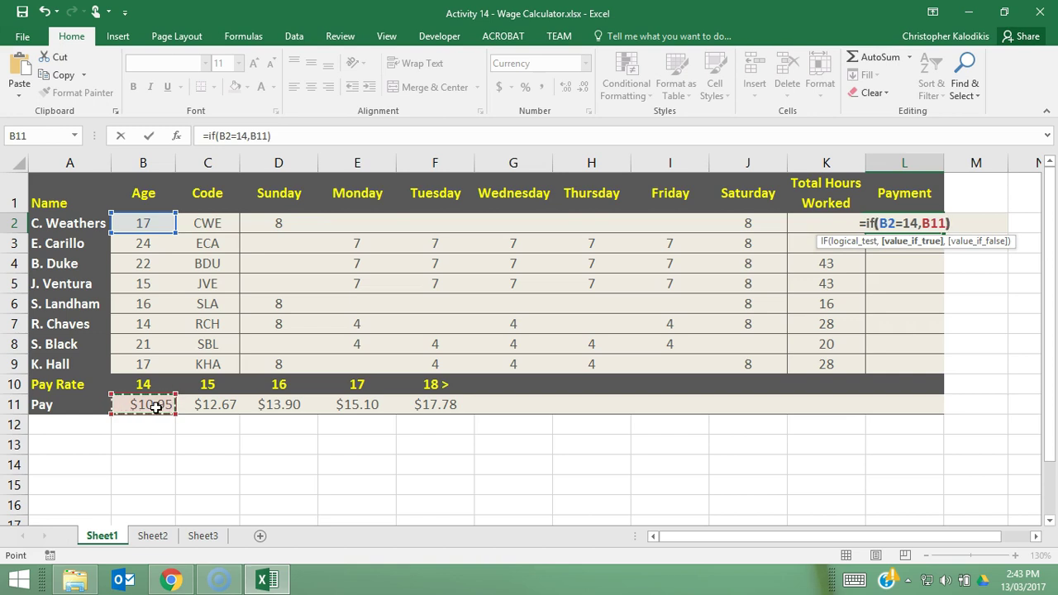
key(Return)
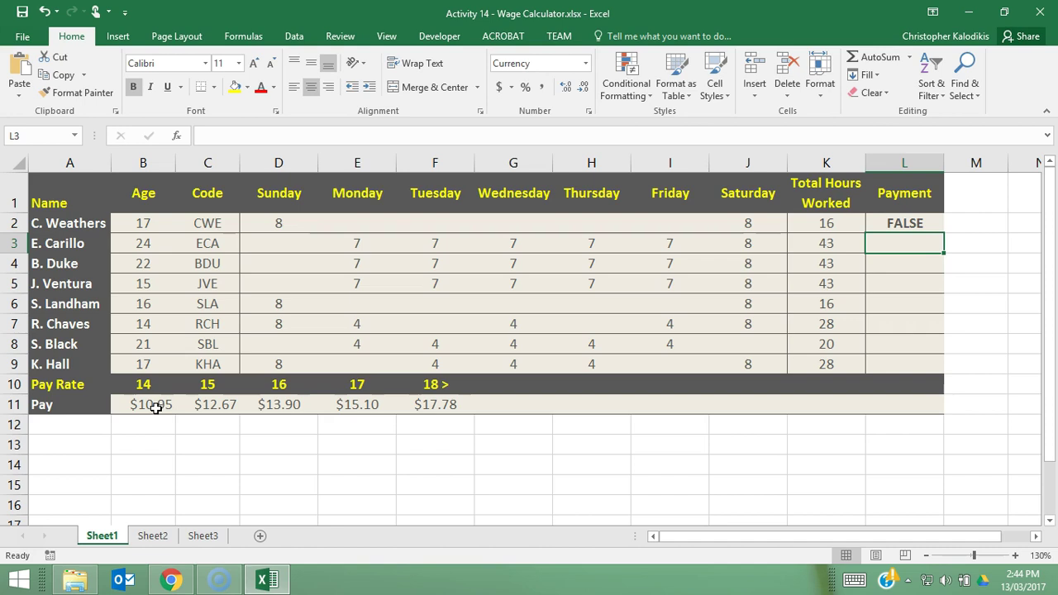
Step: Append a copied IF term to L2's formula, changed to IF(B2=15,C11)
click(904, 223)
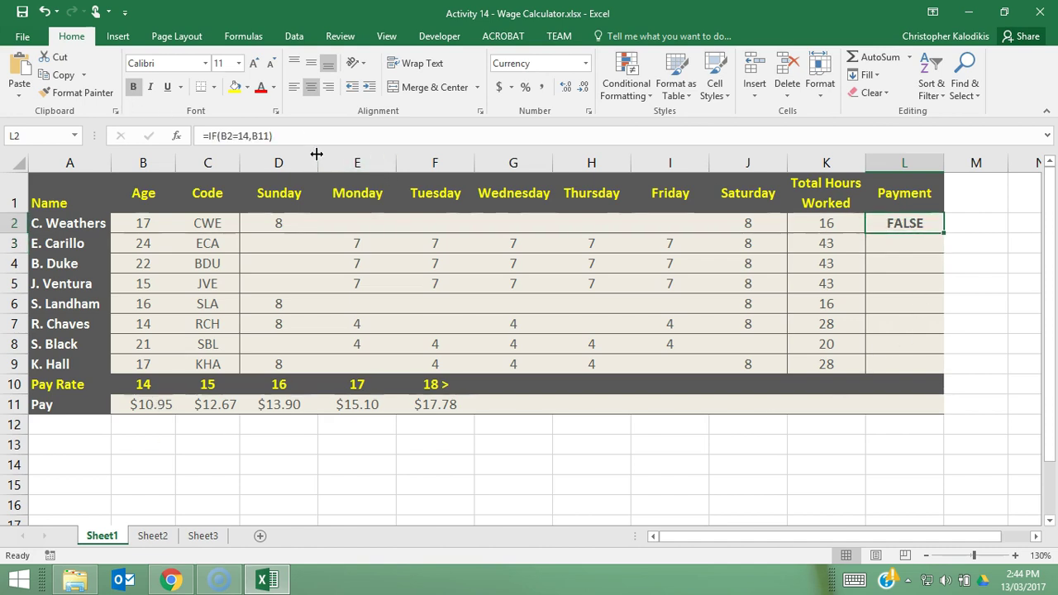
click(275, 136)
drag(275, 135, 208, 136)
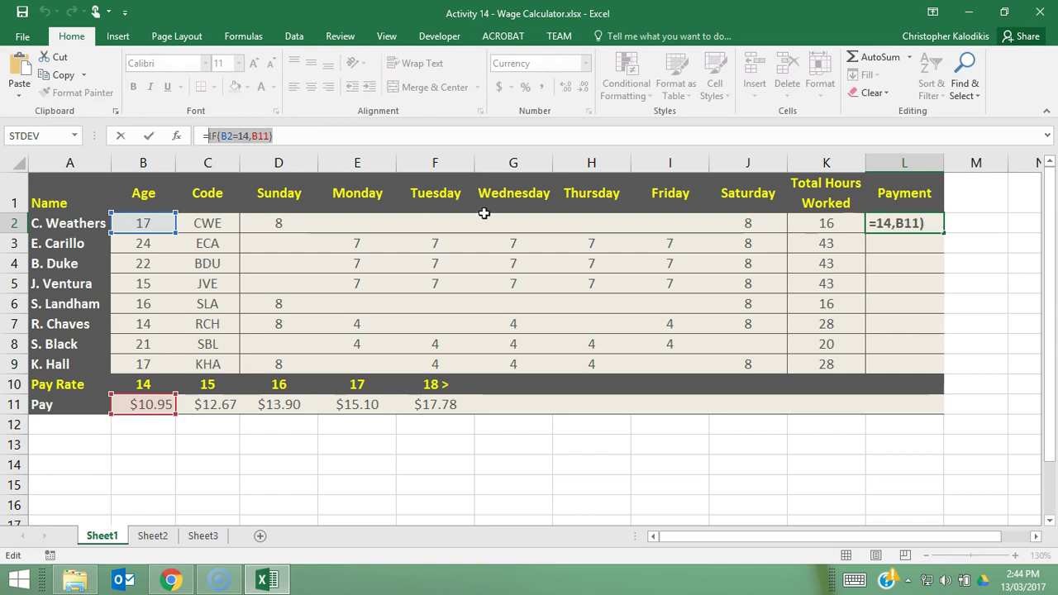
click(299, 137)
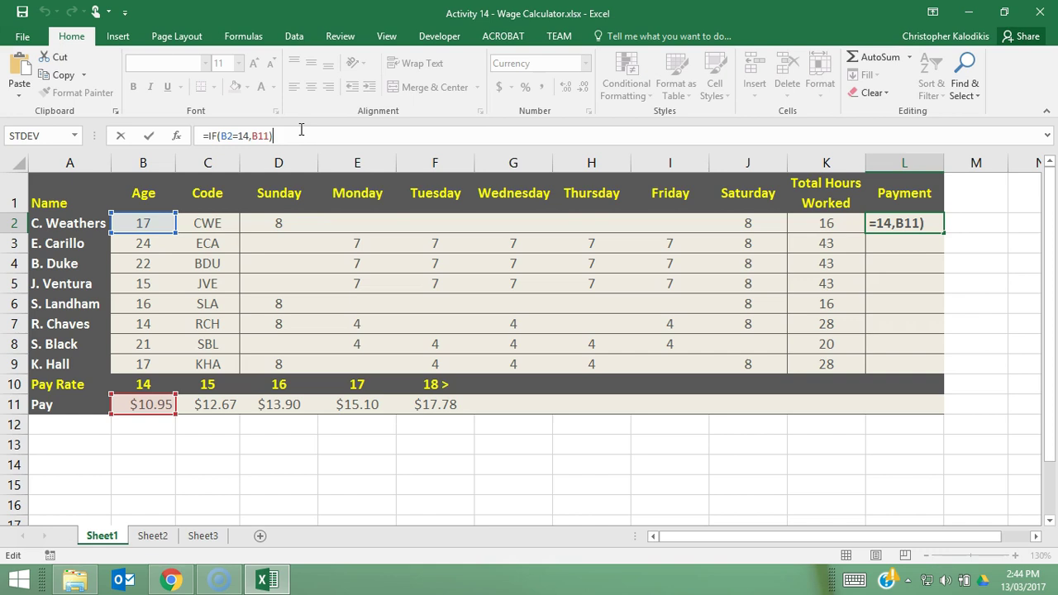
text(+)
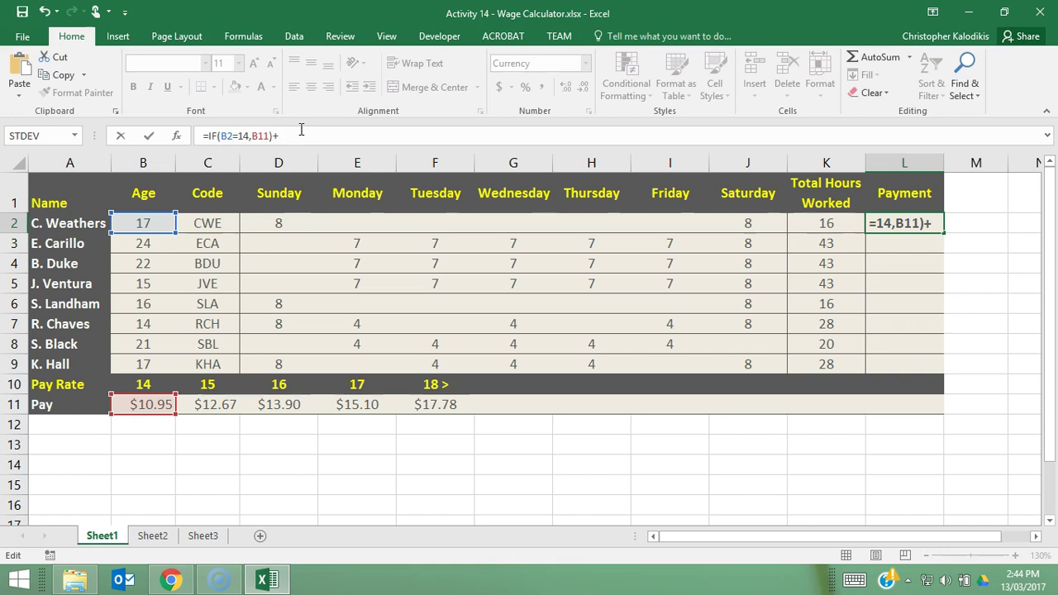
key(ctrl+v)
click(313, 137)
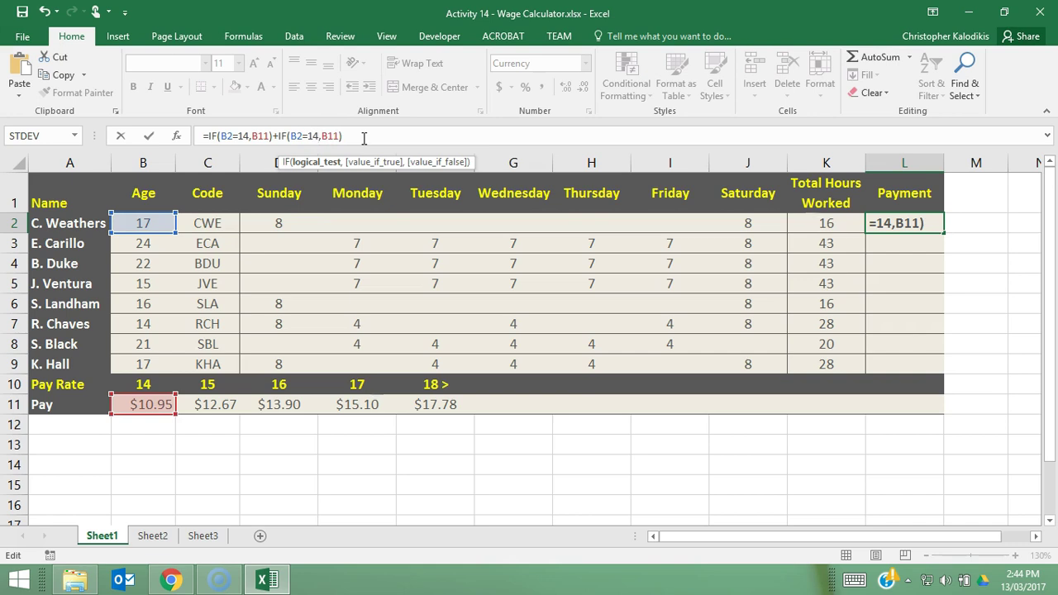
key(BackSpace)
text(5)
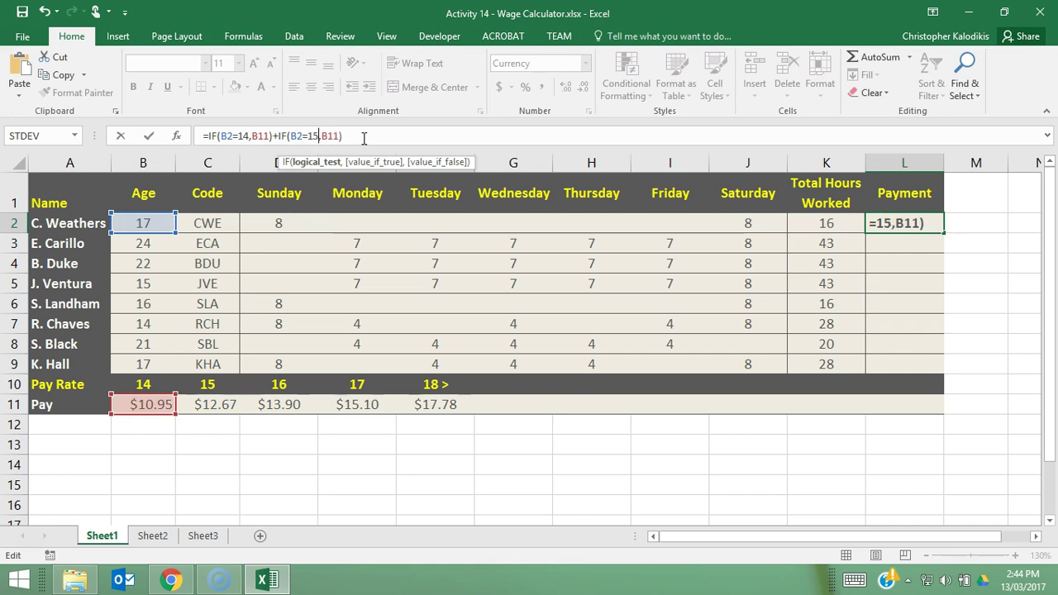
key(Right)
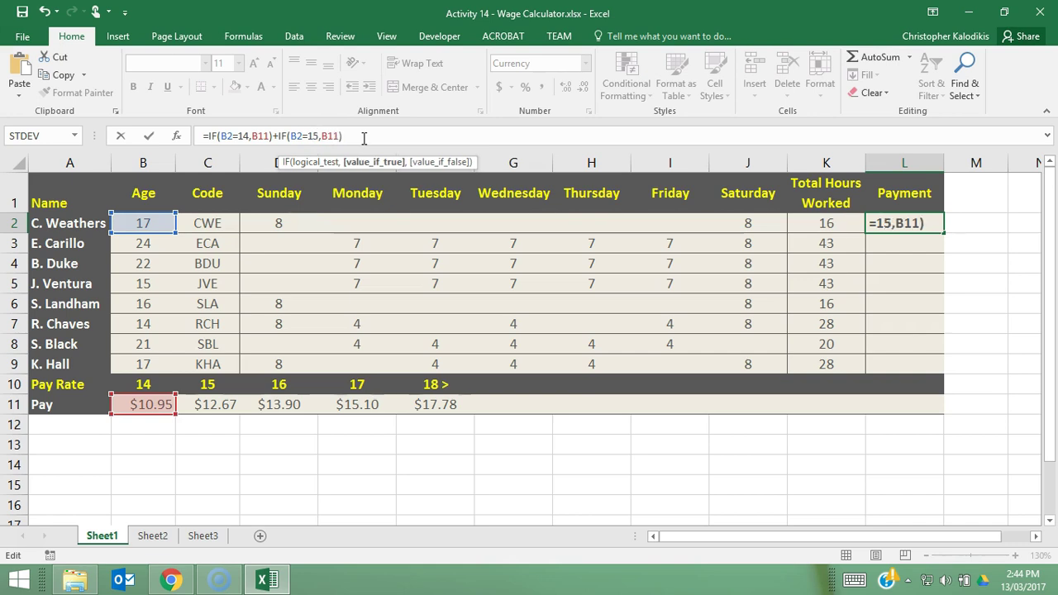
key(BackSpace)
text(C)
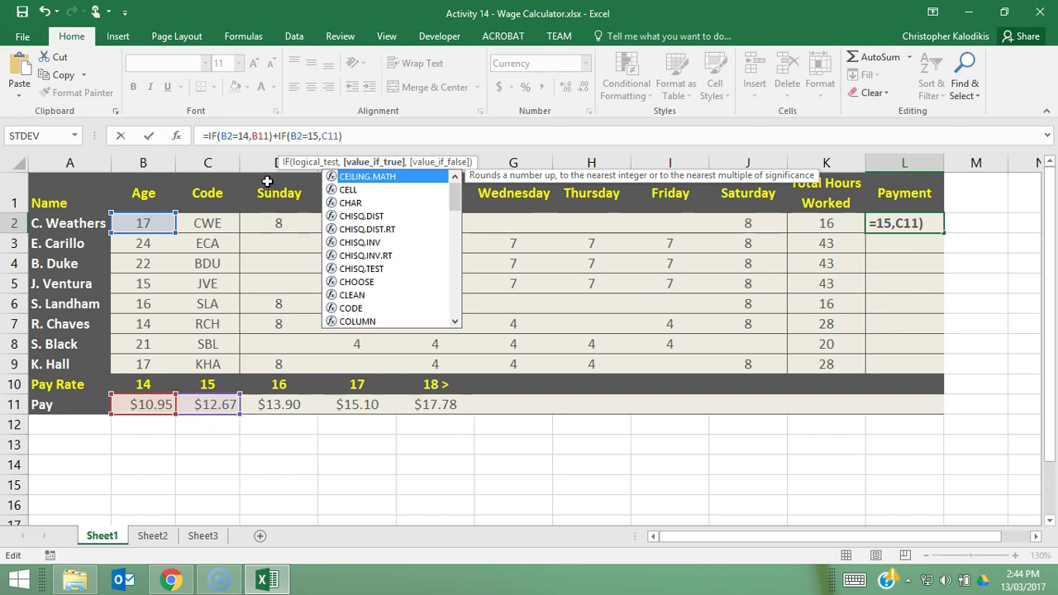
Step: Make the B11 and C11 pay references in L2's formula absolute
click(253, 135)
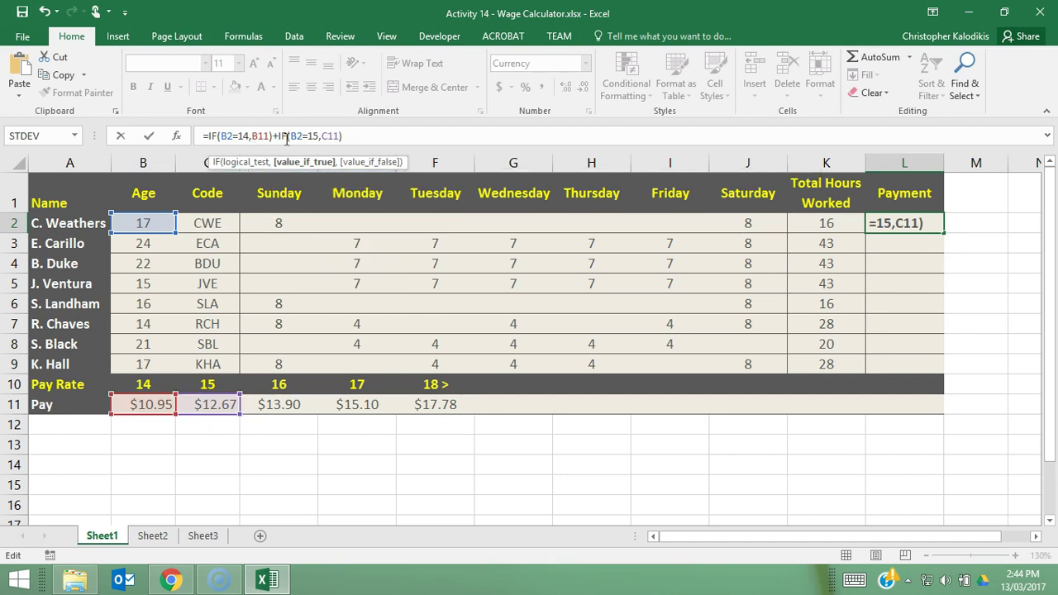
key(F4)
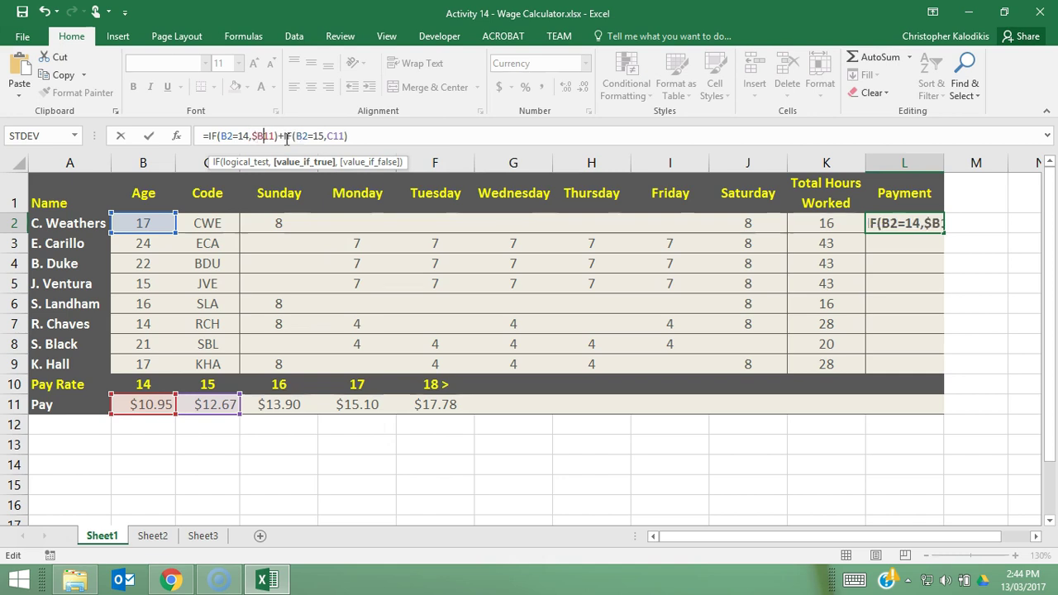
key(Right)
key(Right)
key(Right)
key(Right)
key(Right)
key(Right)
key(Right)
key(Right)
key(Right)
key(Right)
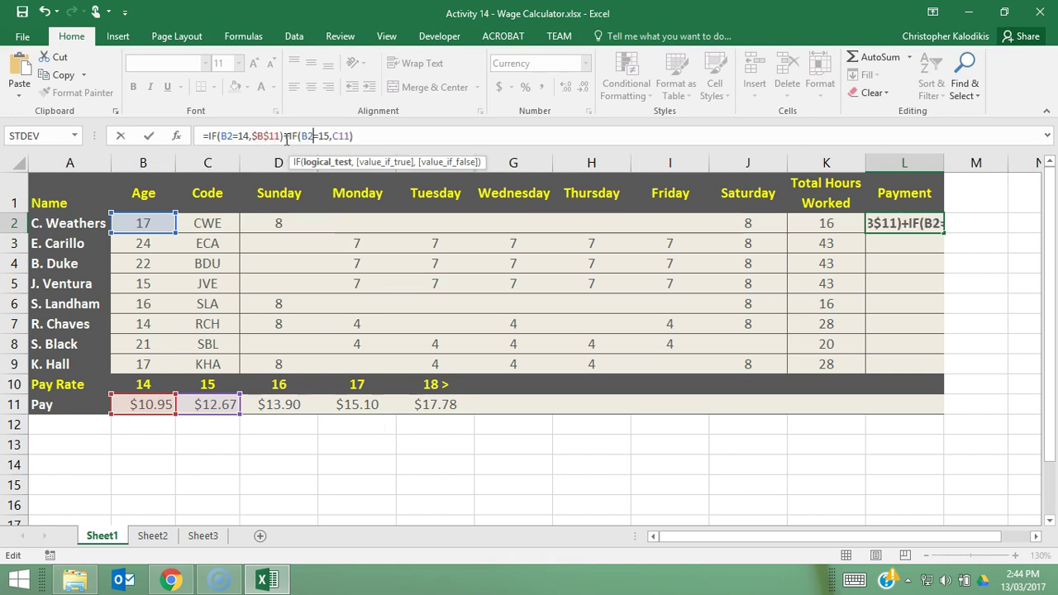
key(Right)
text($B)
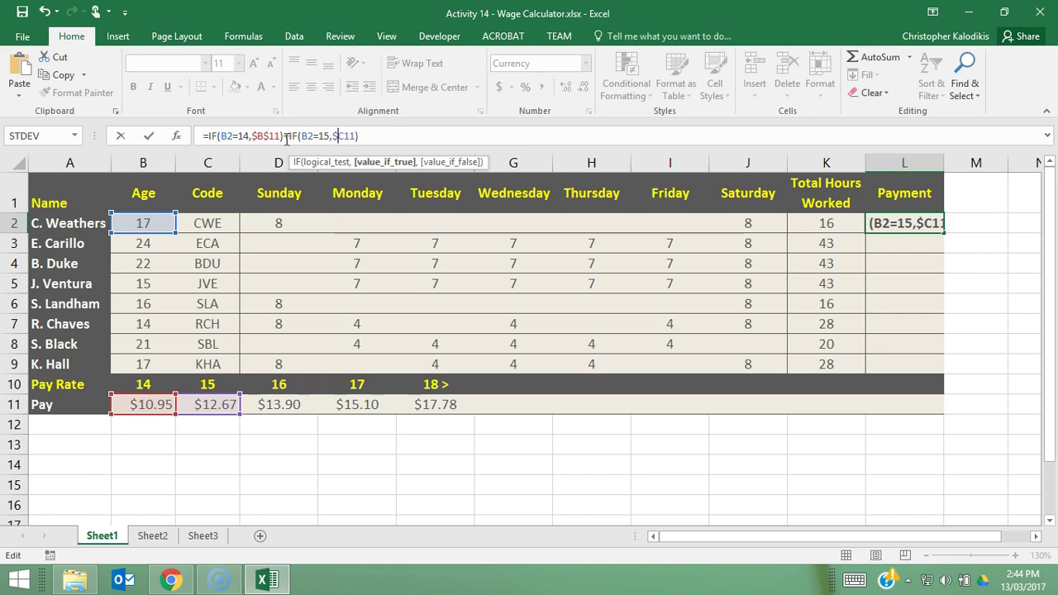
text($)
Step: Add a third IF term testing B2=16 and returning $D$11
drag(364, 136, 283, 135)
key(ctrl+c)
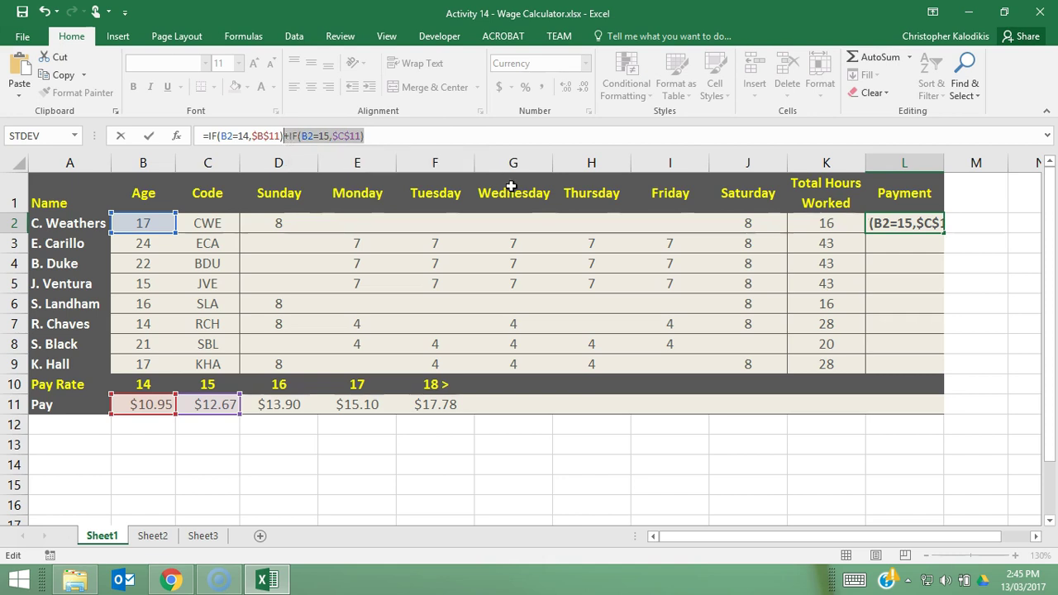
click(396, 137)
key(ctrl+v)
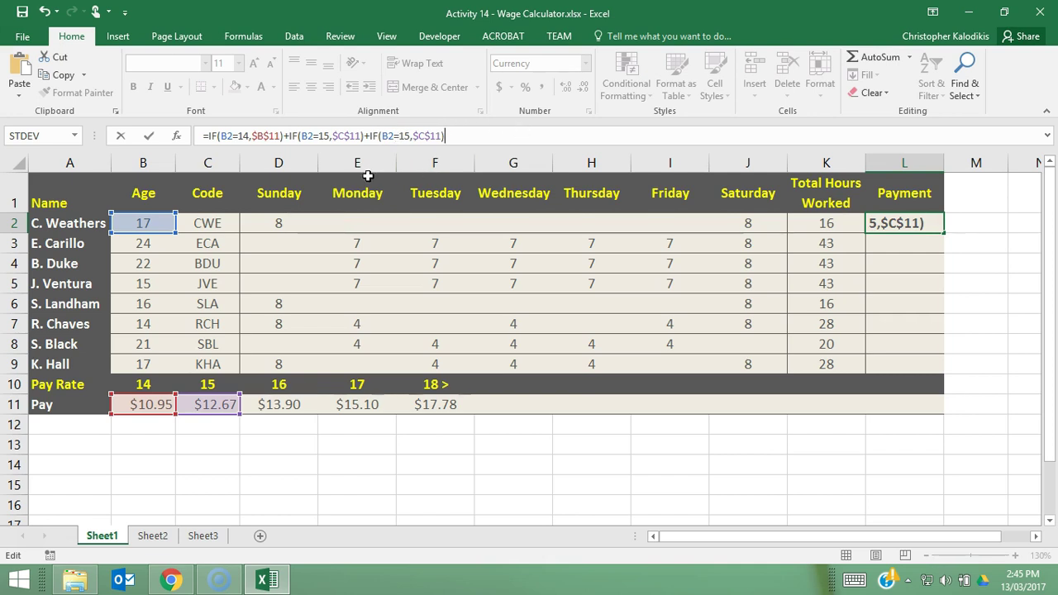
click(408, 137)
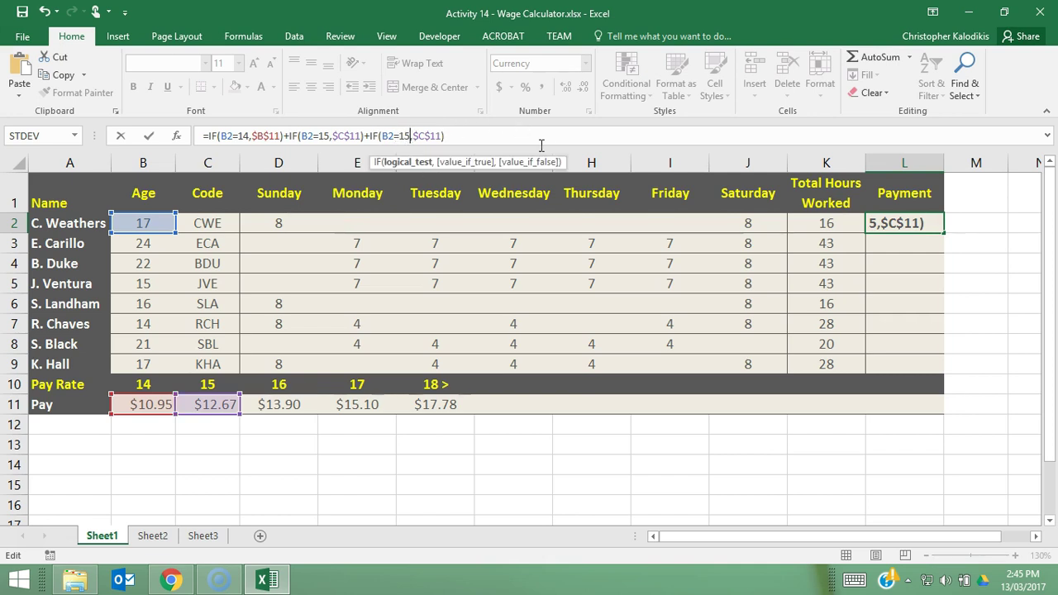
key(BackSpace)
text(6)
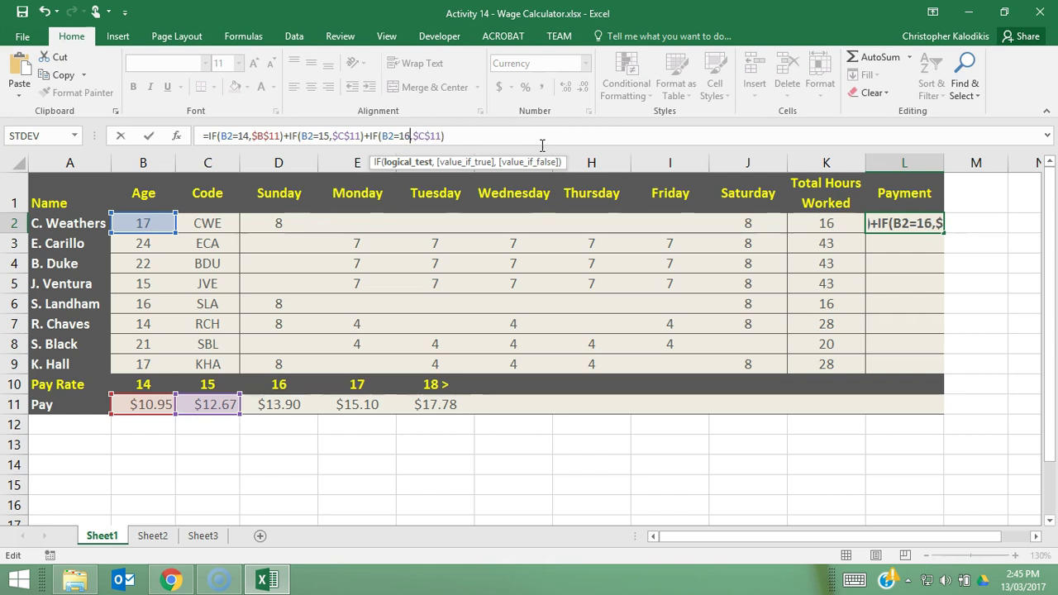
click(422, 136)
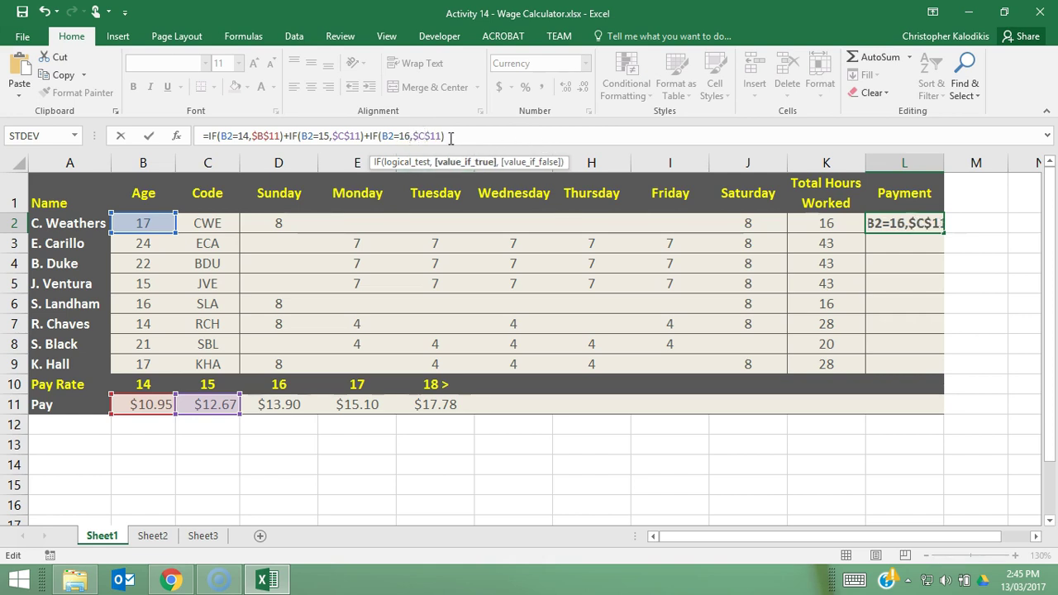
key(Delete)
text(D)
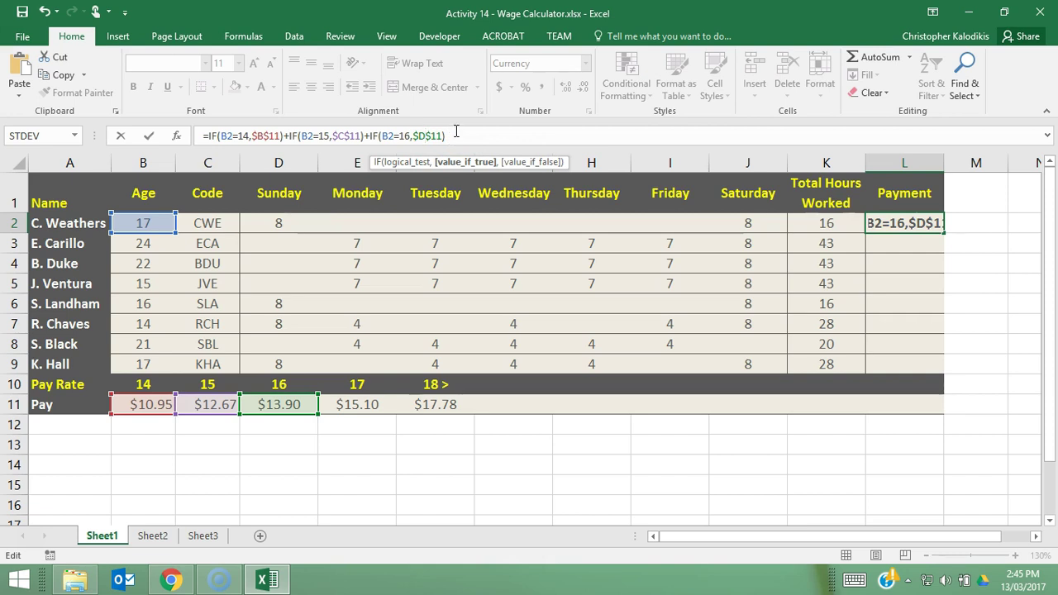
Step: Add a fourth IF term testing B2=17 and returning $E$11
click(457, 138)
key(ctrl+v)
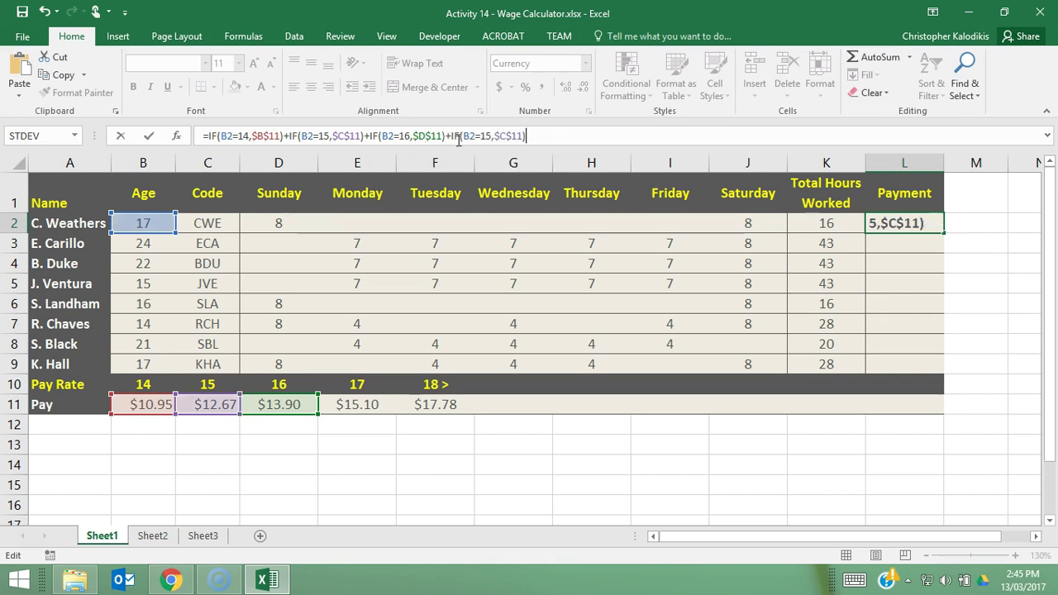
click(490, 136)
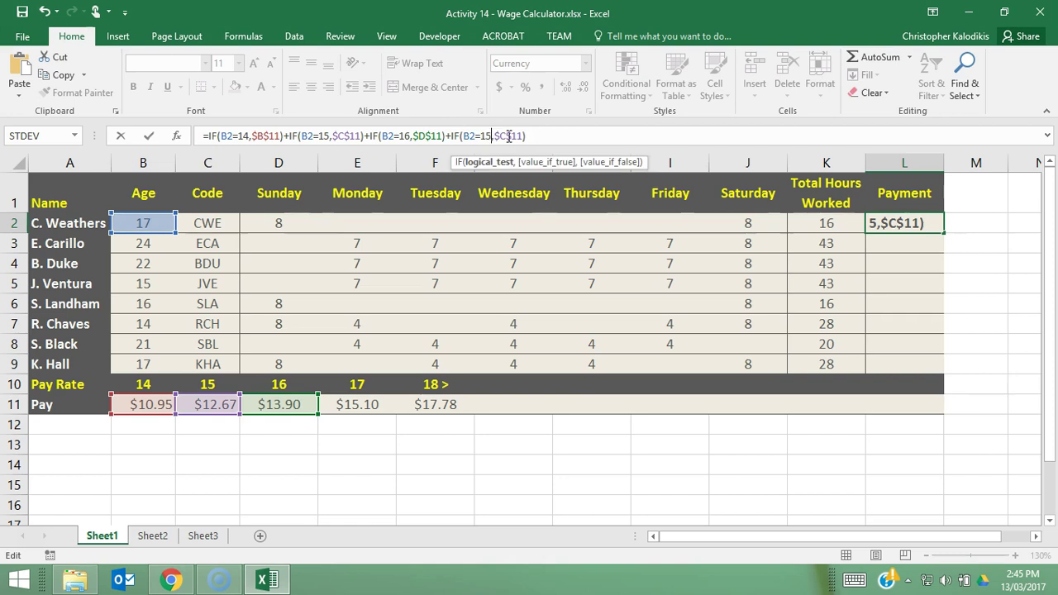
key(BackSpace)
text(7)
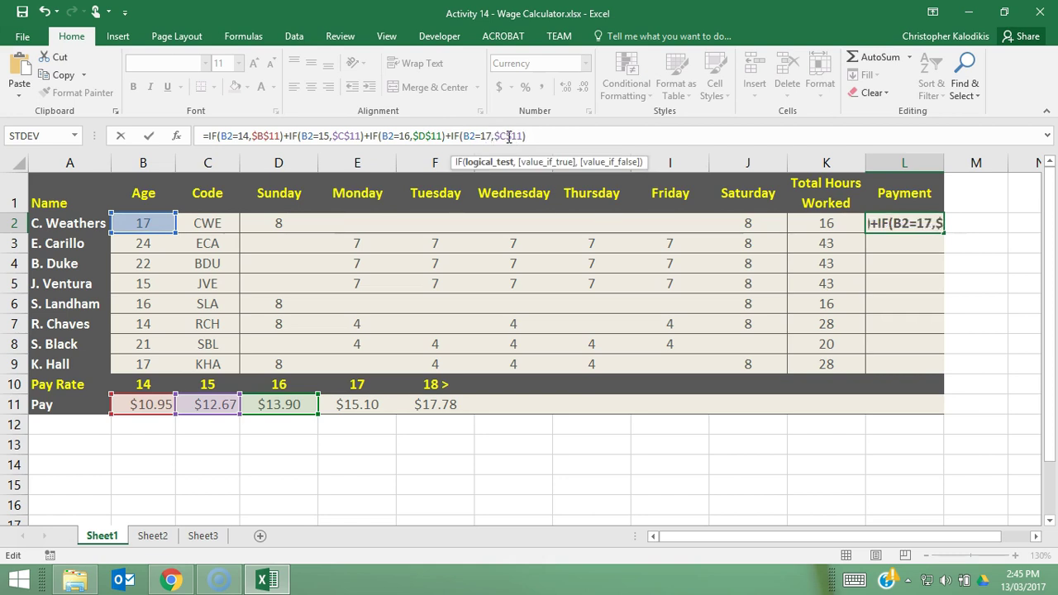
click(508, 135)
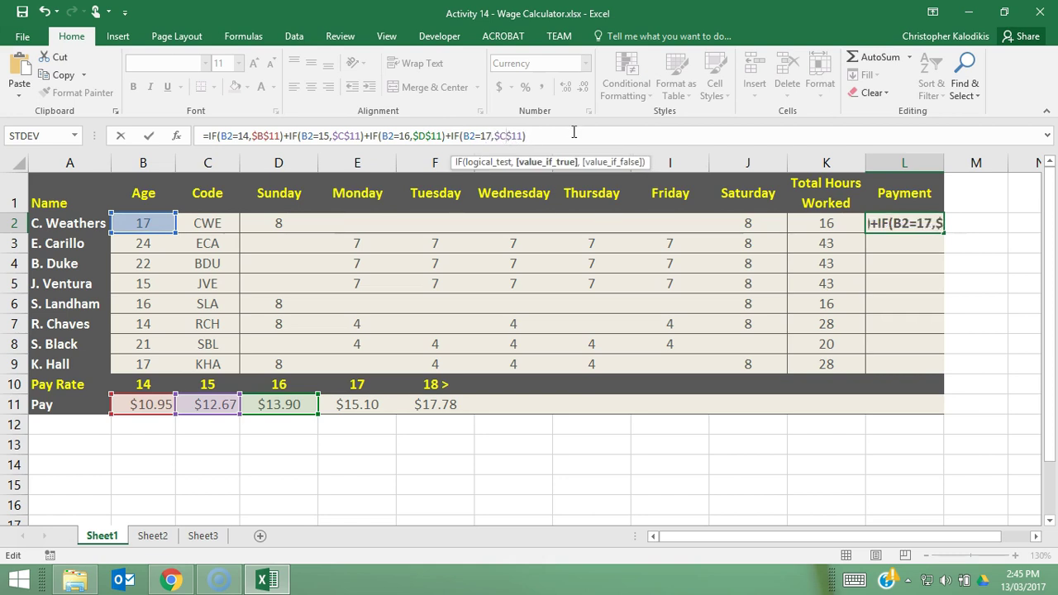
key(BackSpace)
text(E)
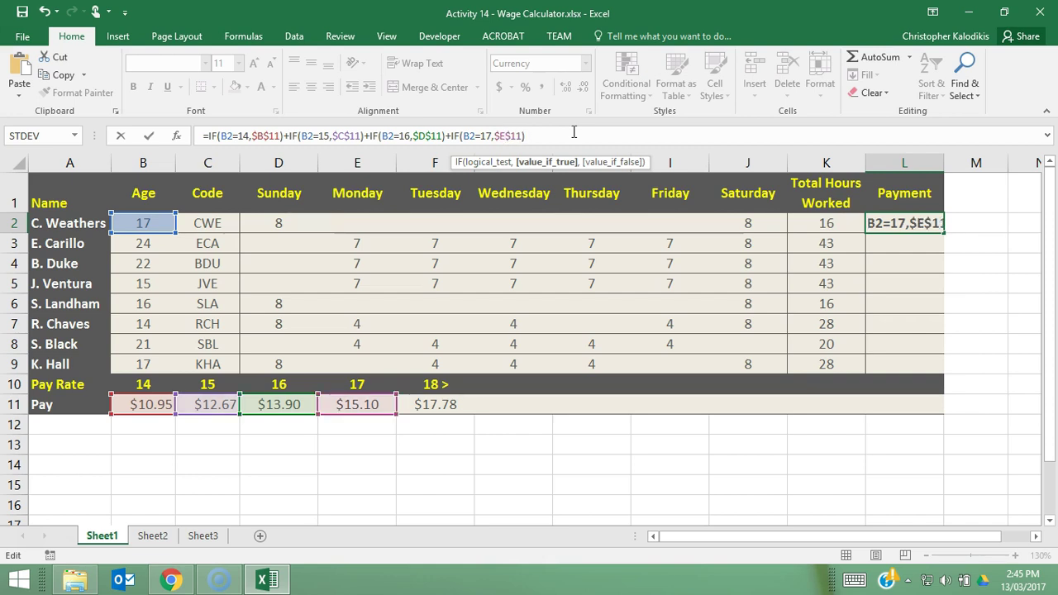
Step: Add a final IF term for B2>=18 returning $F$11, giving $15.10
key(Right)
key(Right)
key(Right)
key(Right)
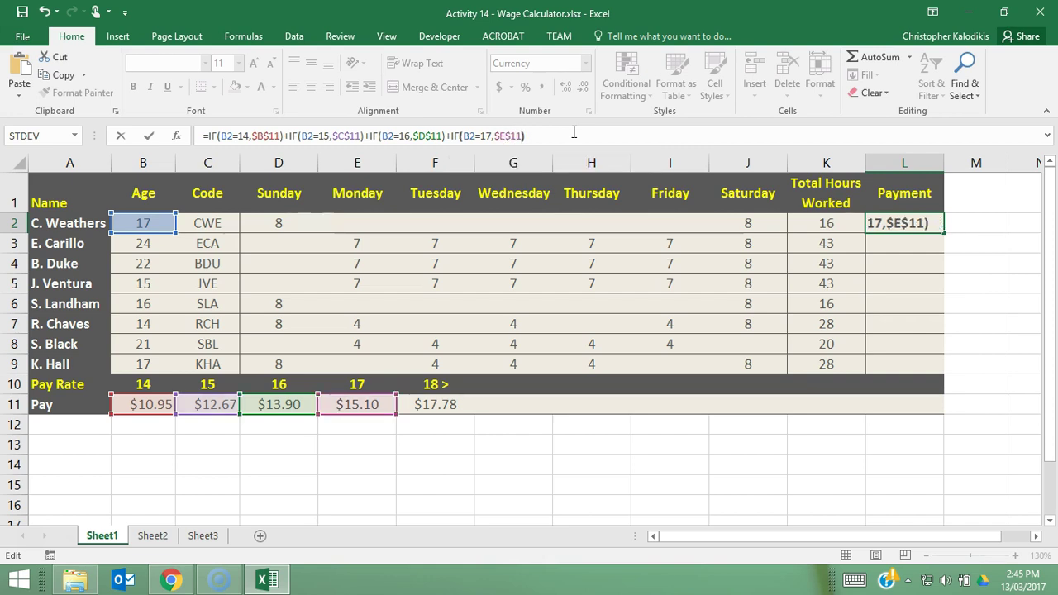
click(547, 136)
key(ctrl+v)
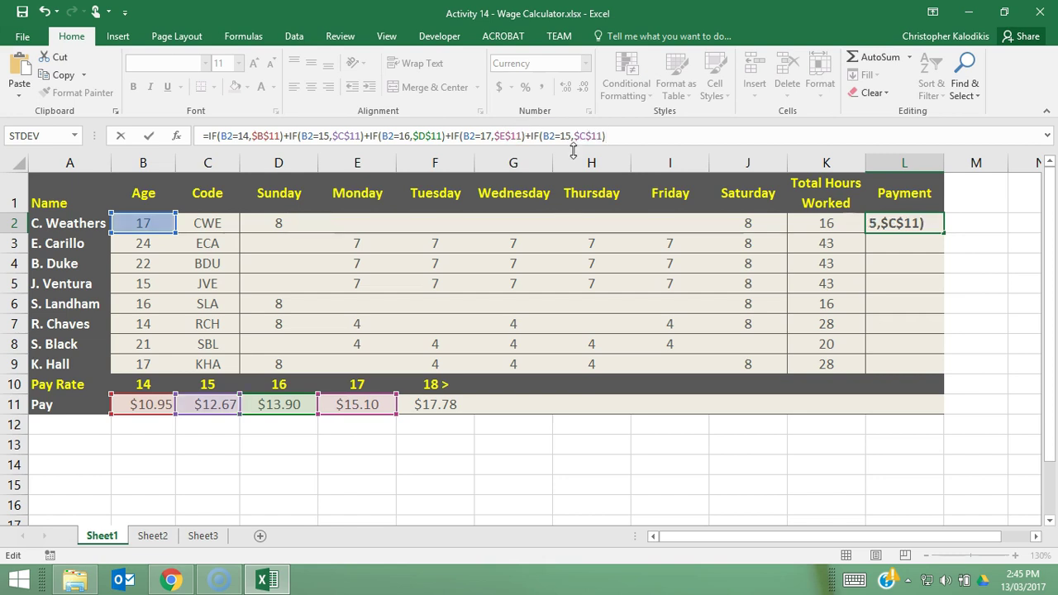
click(567, 138)
key(Delete)
text(8)
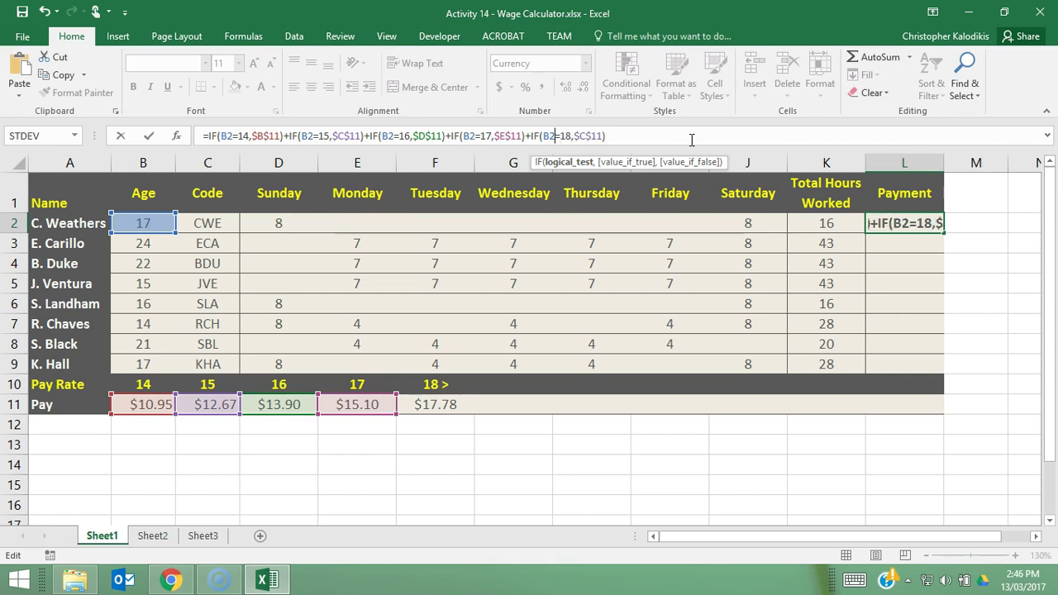
key(Left)
key(Left)
key(Left)
text(>)
key(Right)
key(Right)
key(Right)
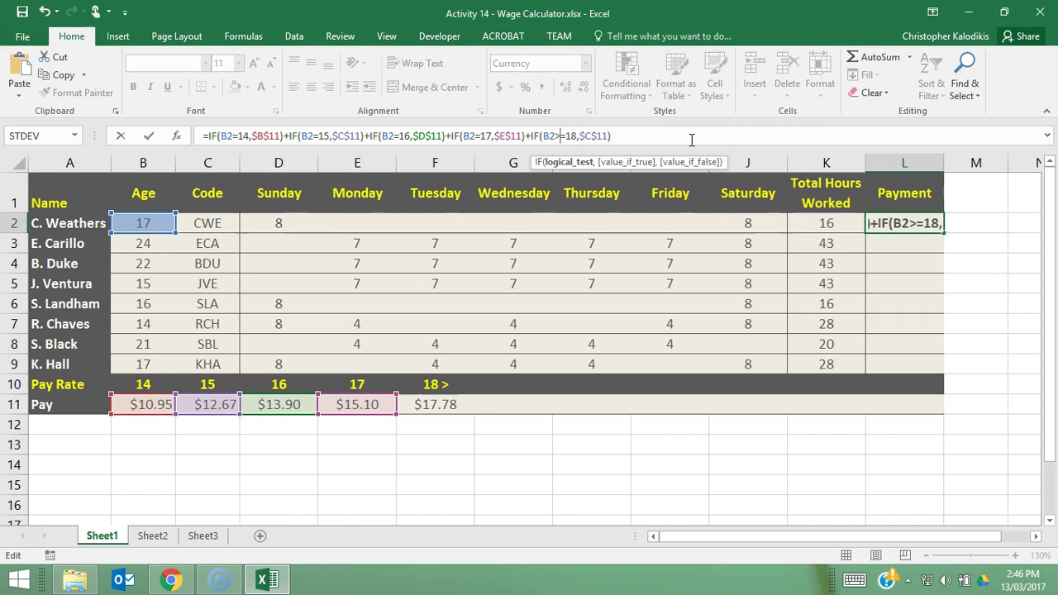
key(Right)
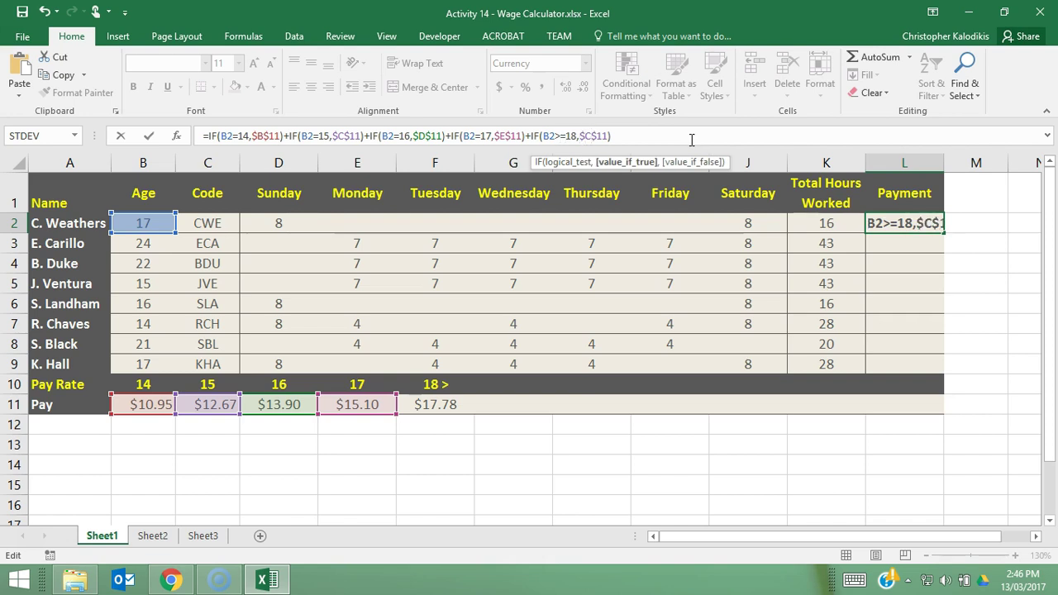
key(Right)
key(Delete)
text(F)
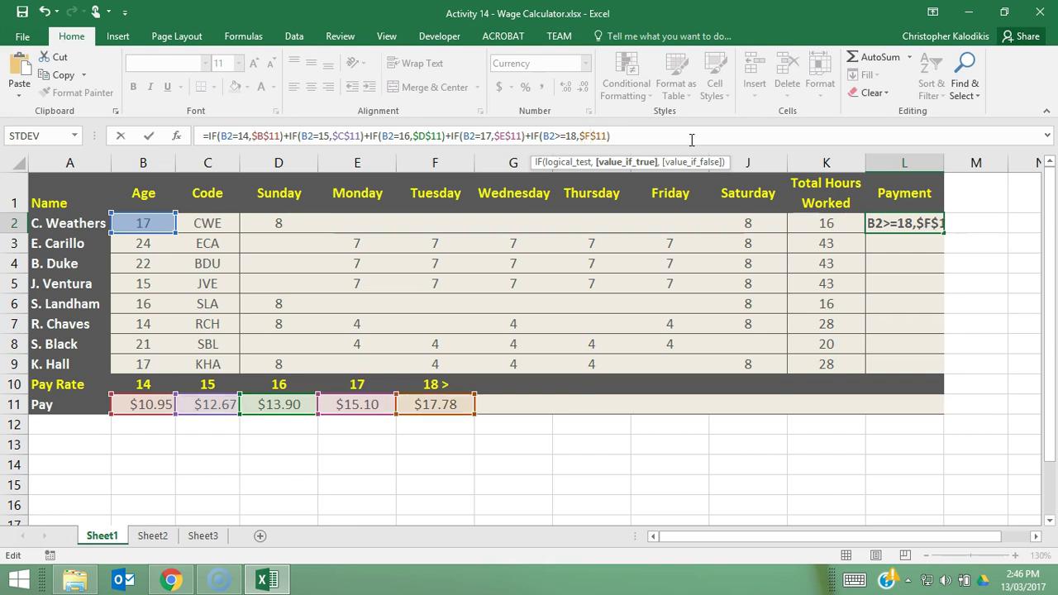
key(Return)
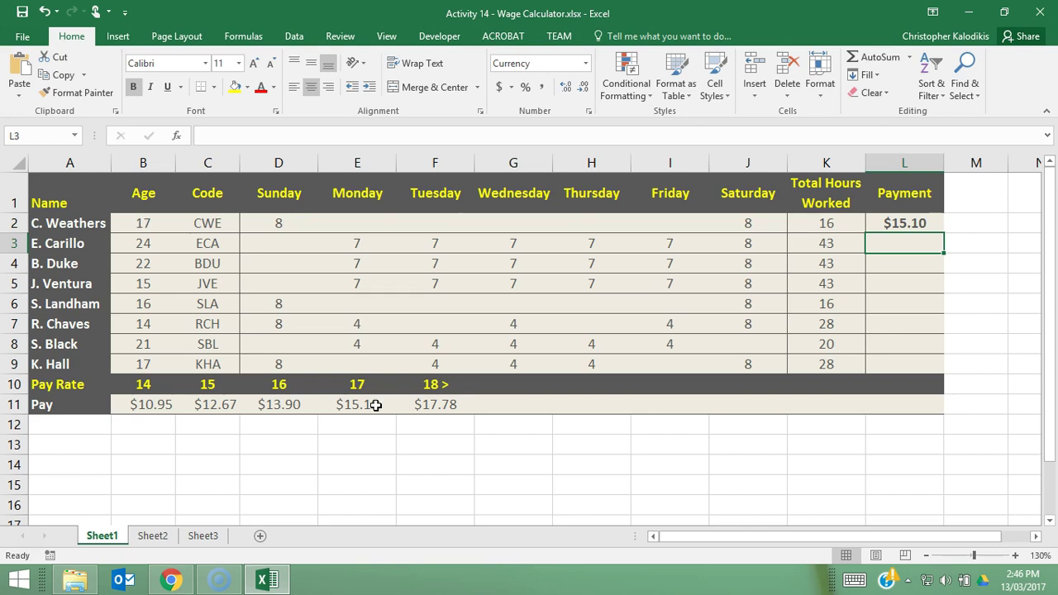
click(886, 222)
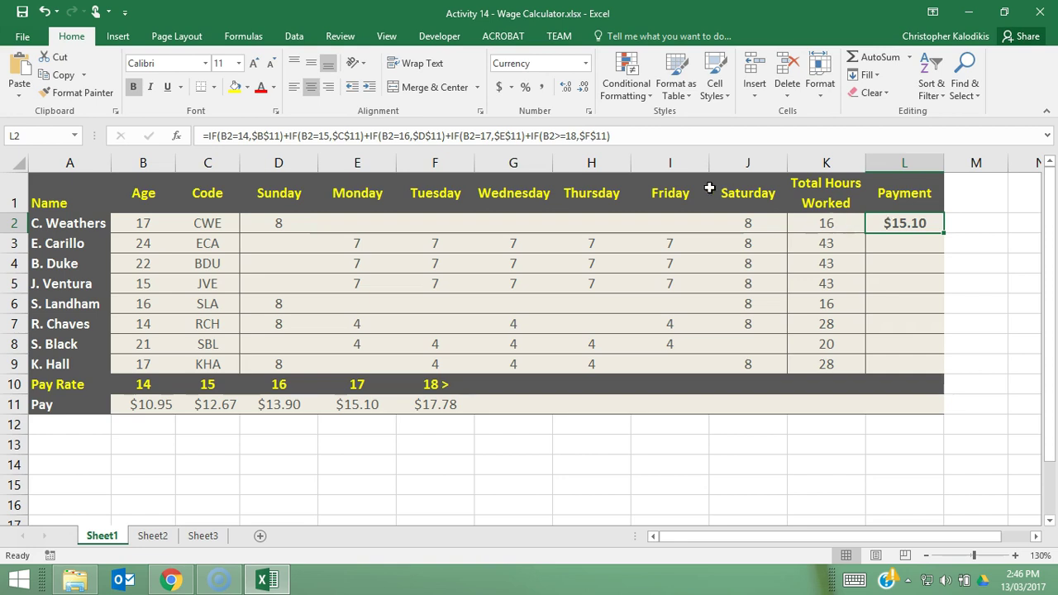
Step: Bracket L2's IF chain and multiply it by K2 for a $241.60 payment
click(639, 136)
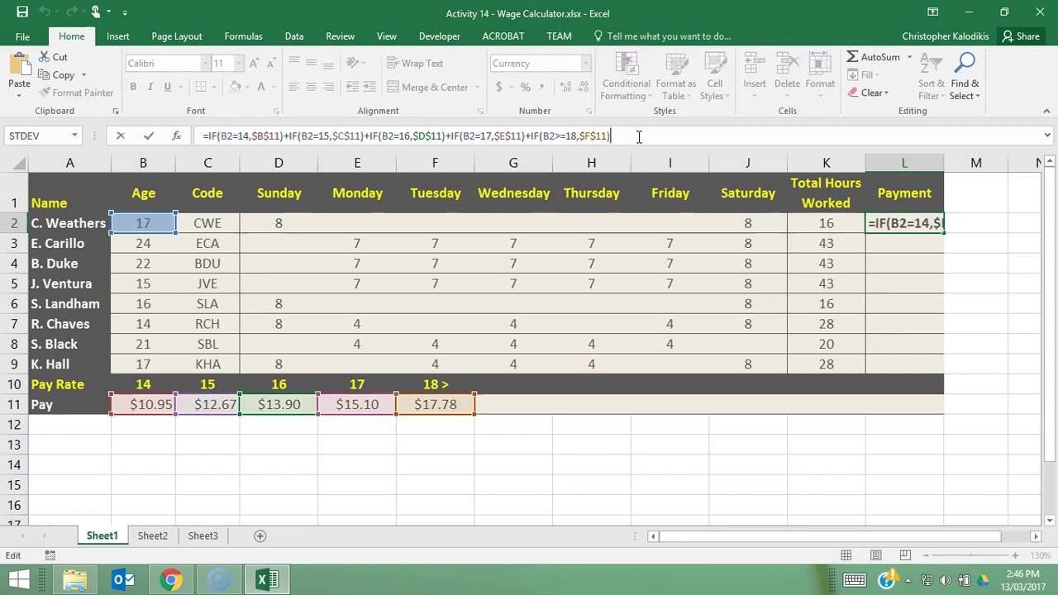
text())
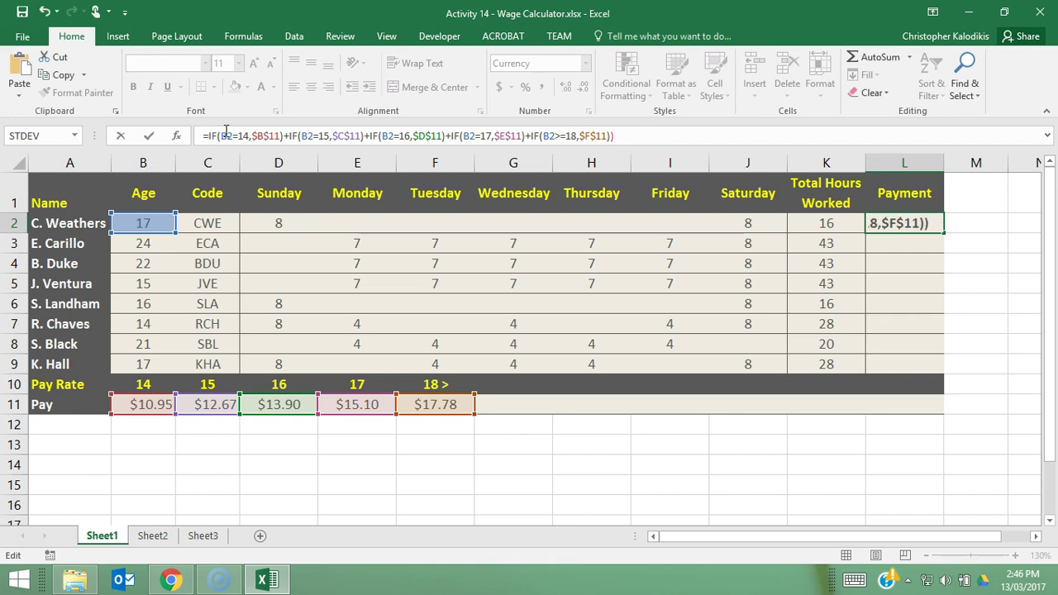
text(()
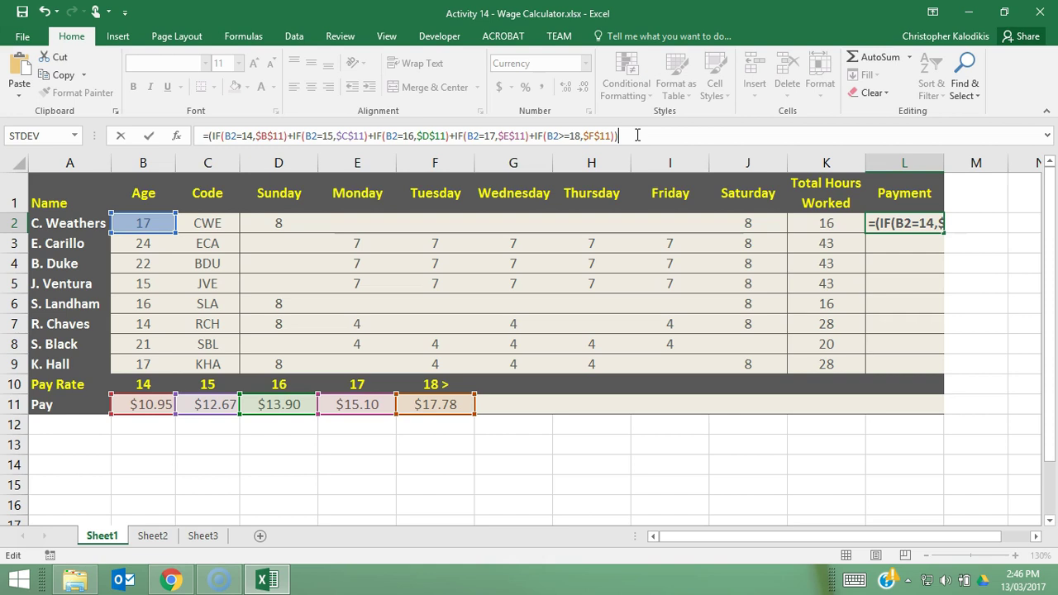
text(*)
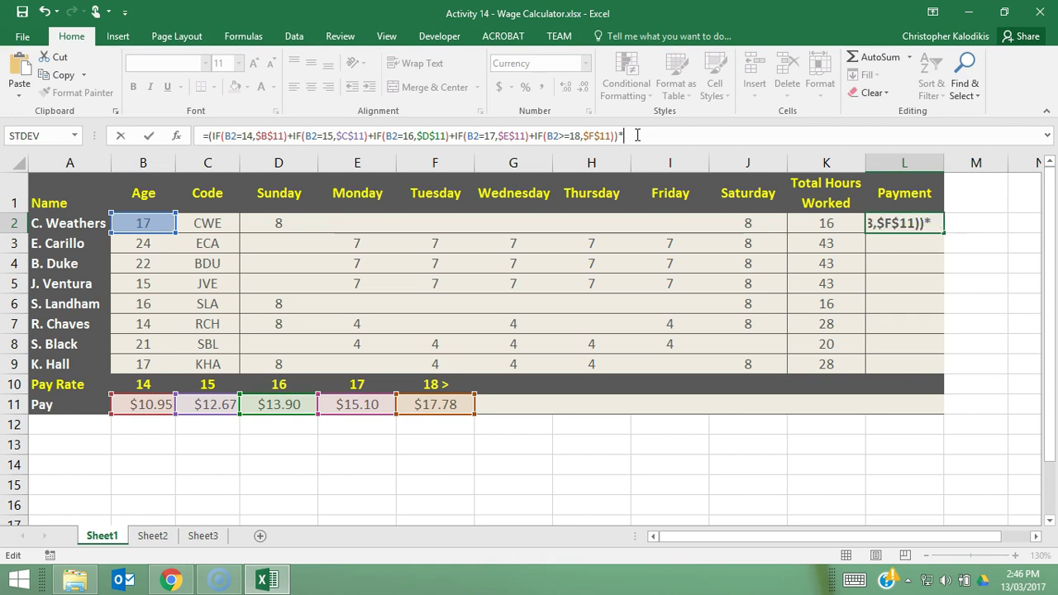
click(841, 225)
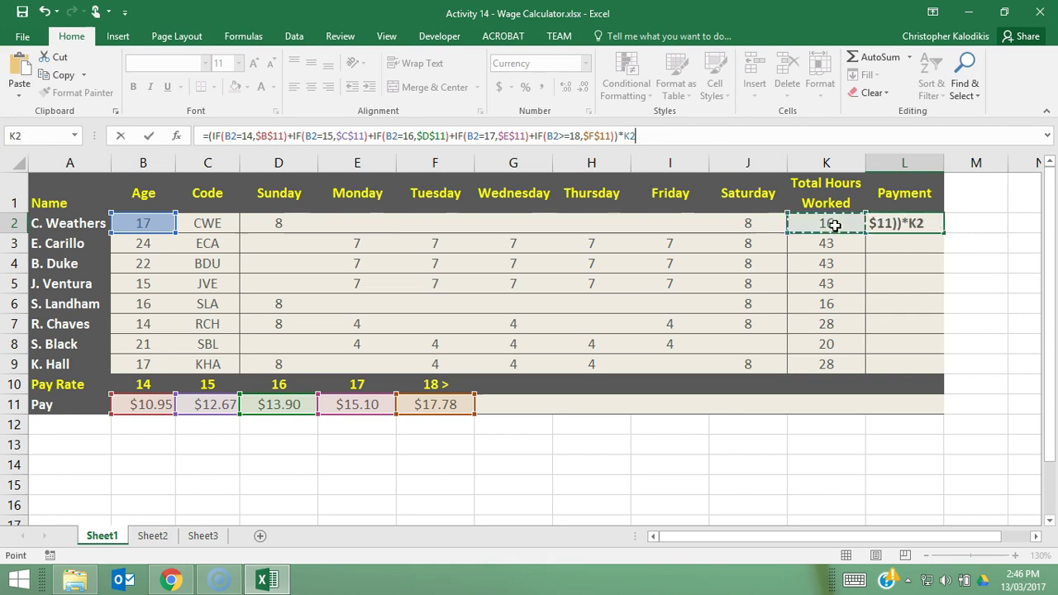
key(Return)
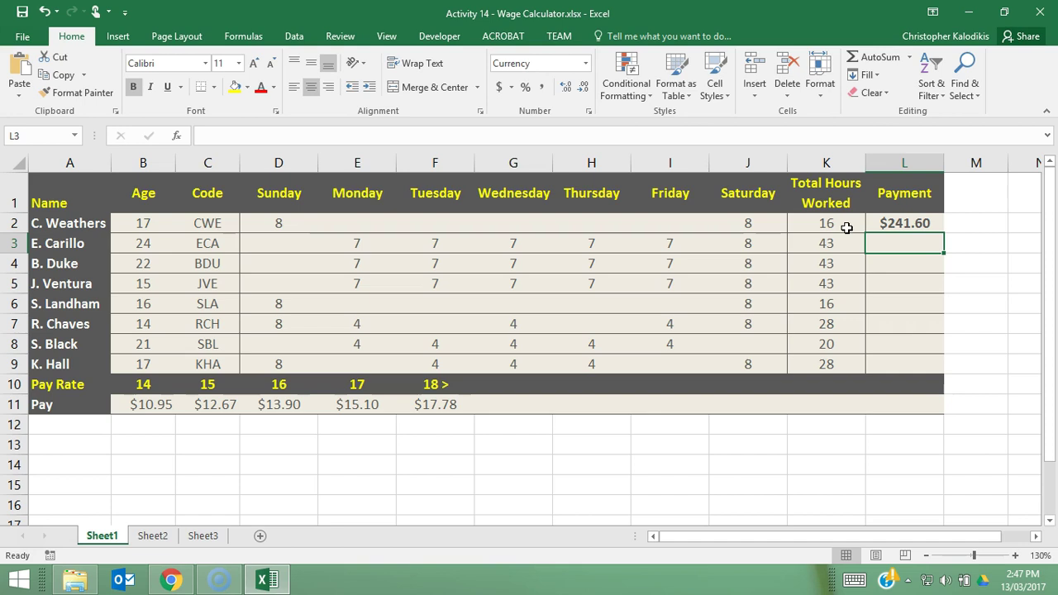
Step: Fill L2's payment formula down to L9 and check L5's cell references
click(891, 221)
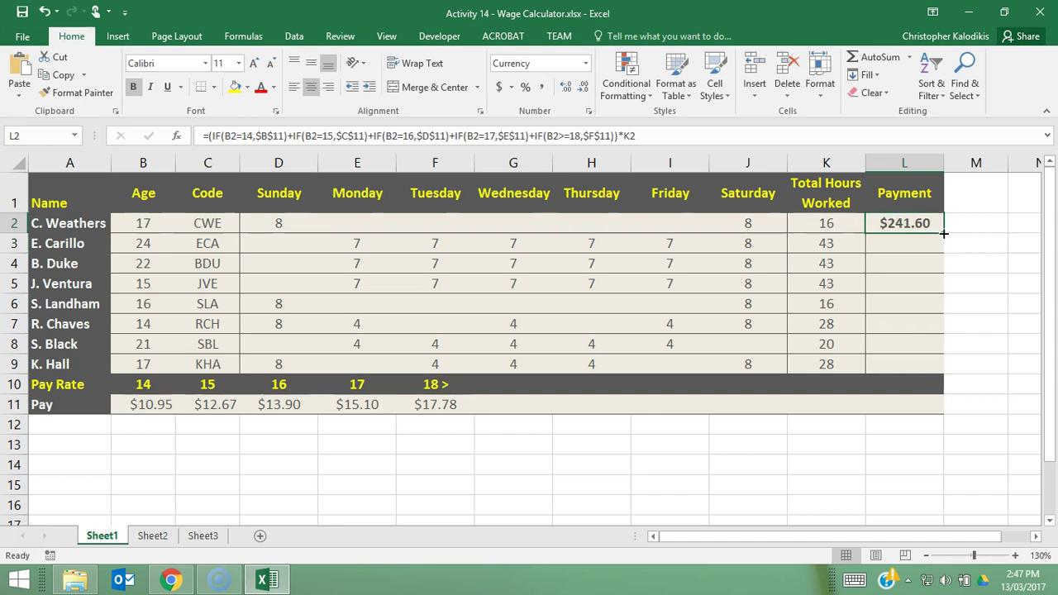
drag(942, 233, 943, 373)
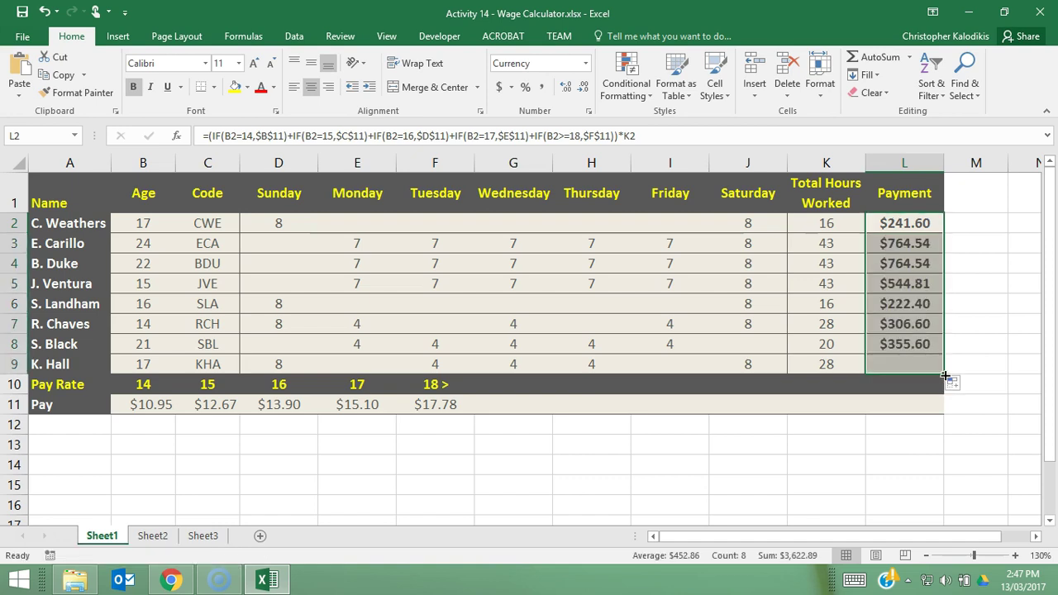
click(921, 283)
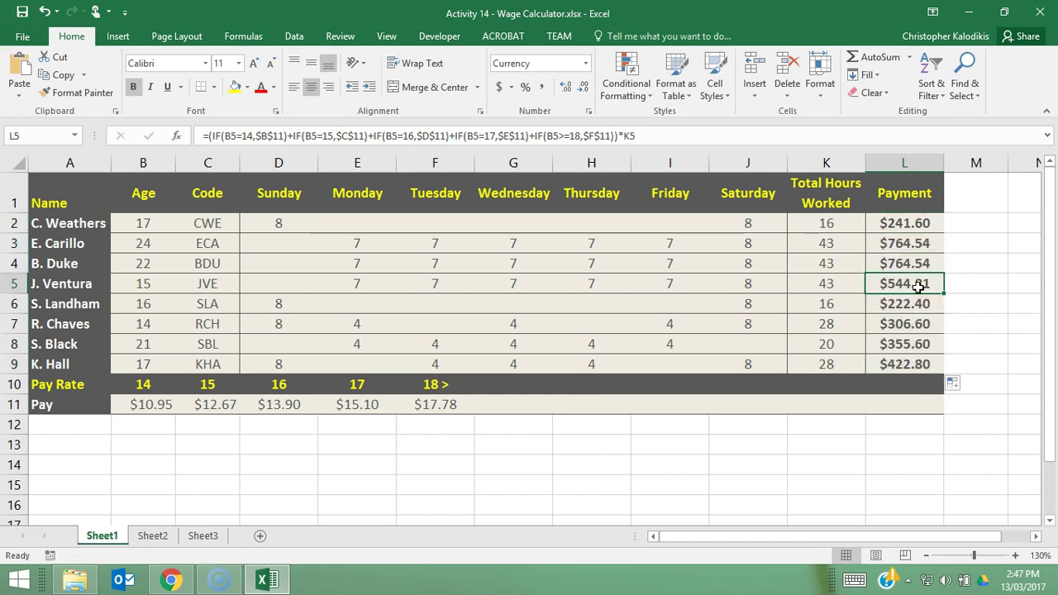
click(573, 136)
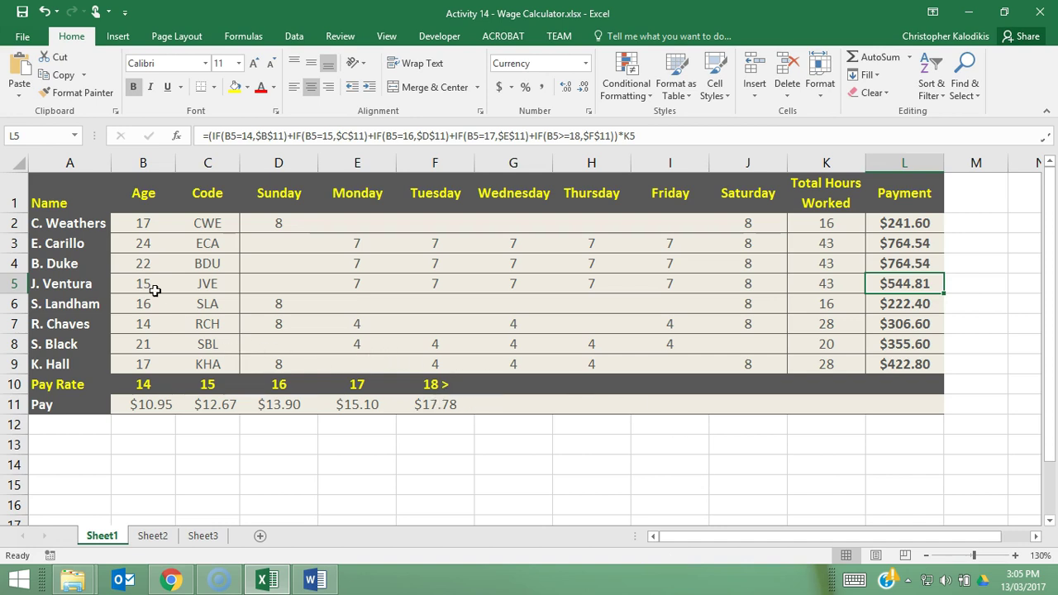
Step: Change the ages in B2, B7 and B9 to 18, 15 and 18
click(136, 223)
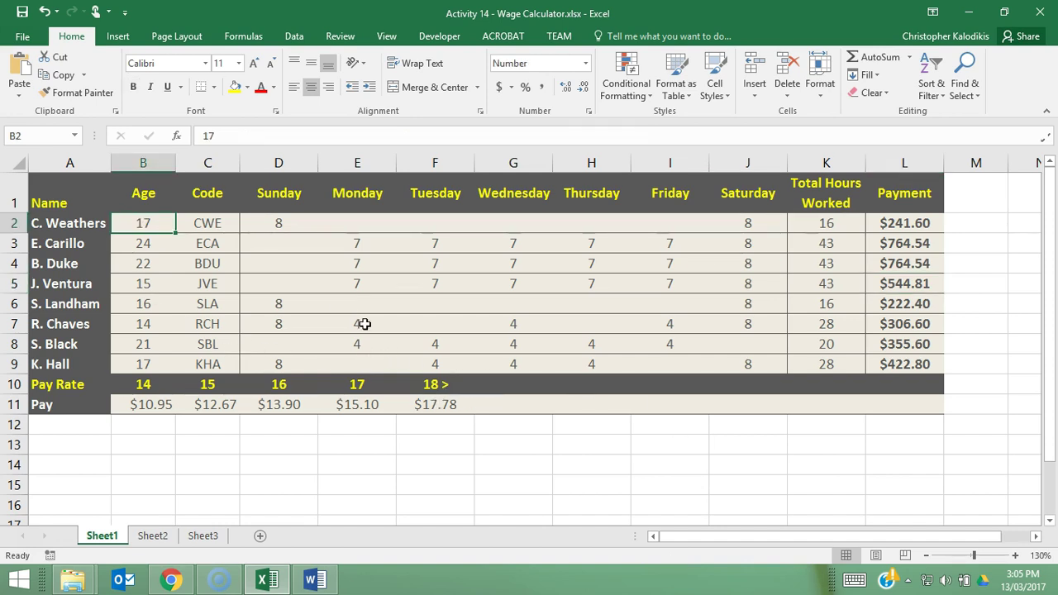
text(18)
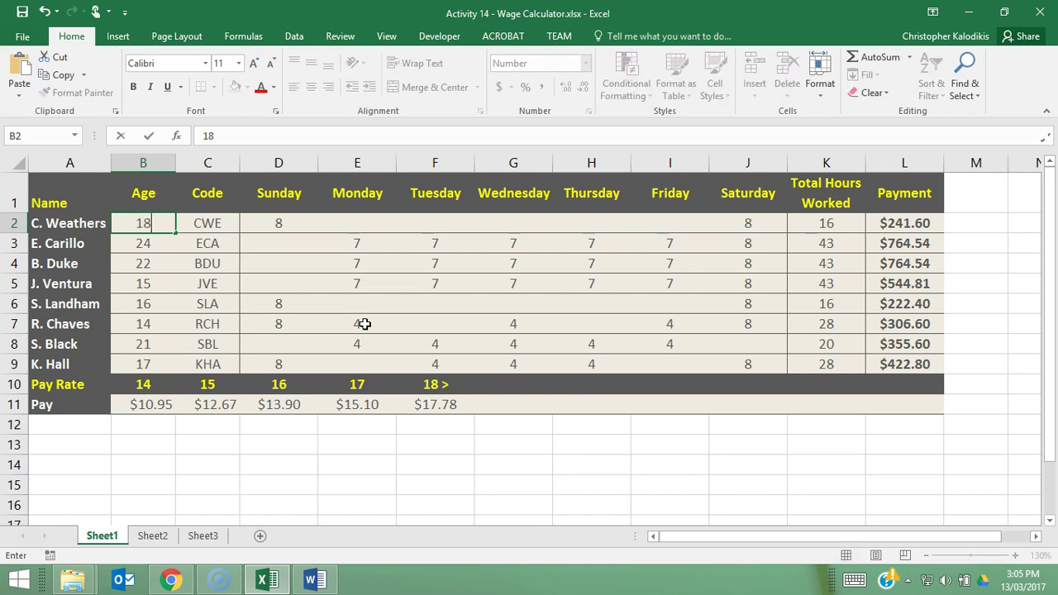
key(Return)
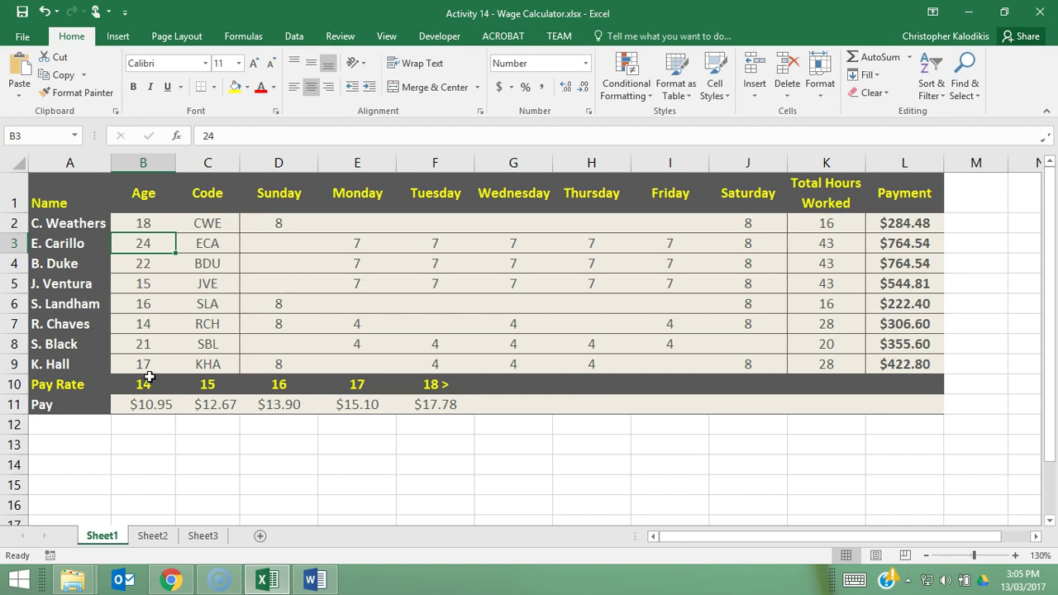
click(147, 329)
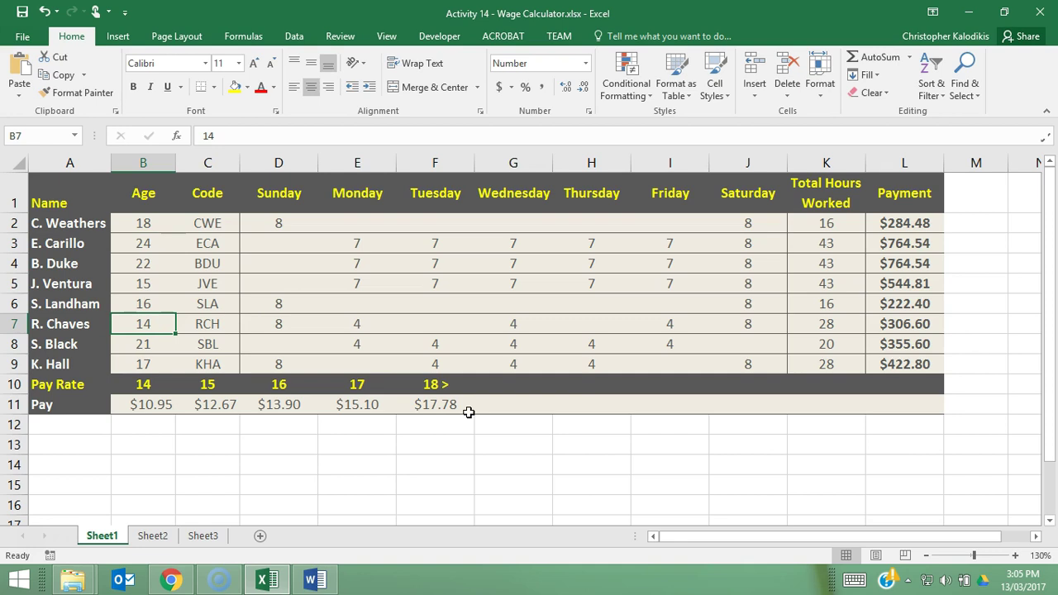
text(15)
key(Return)
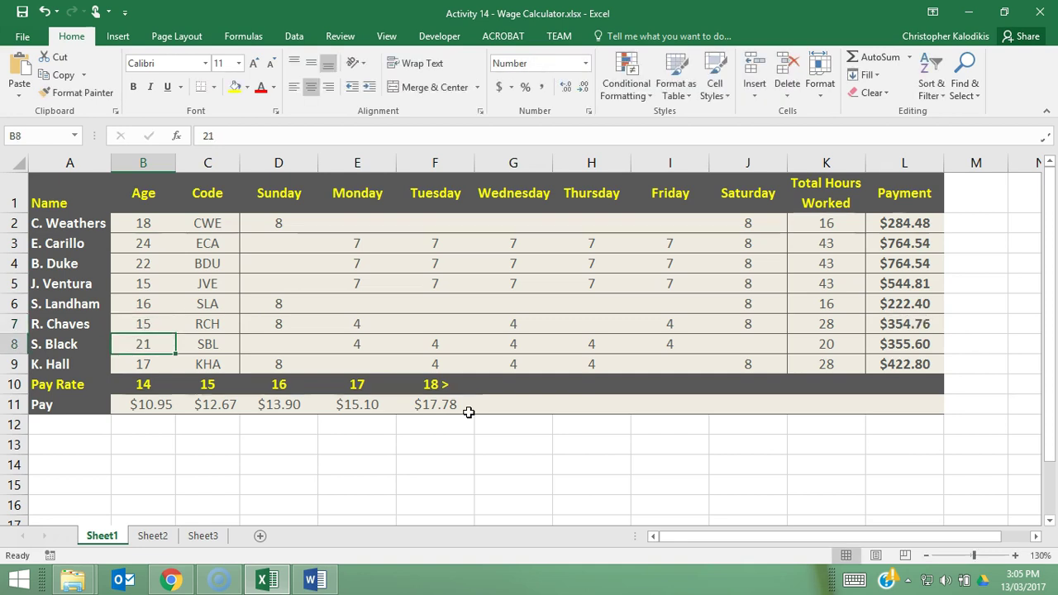
key(Return)
text(18)
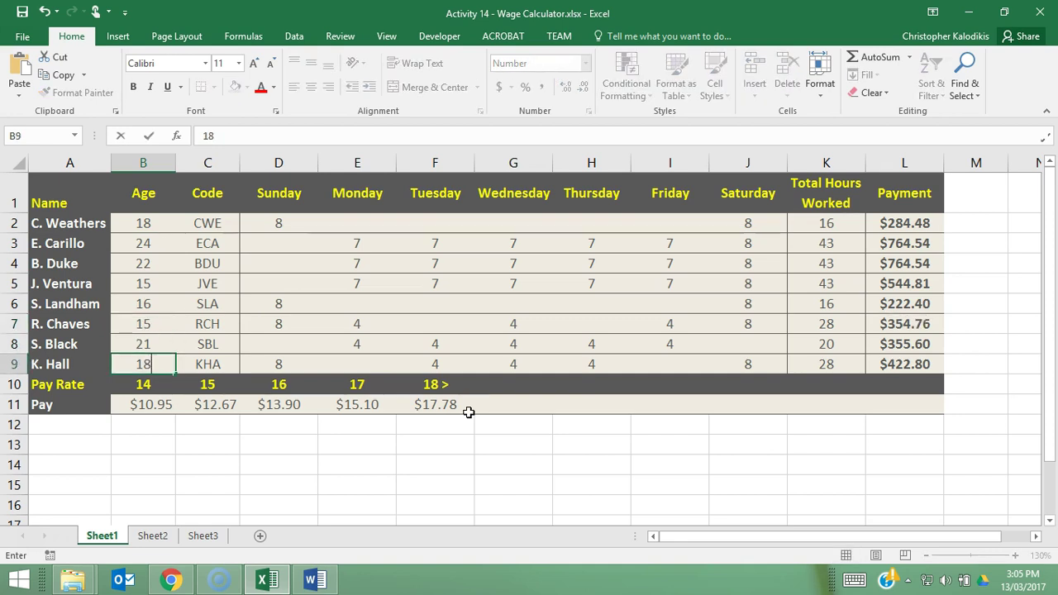
key(Return)
key(Up)
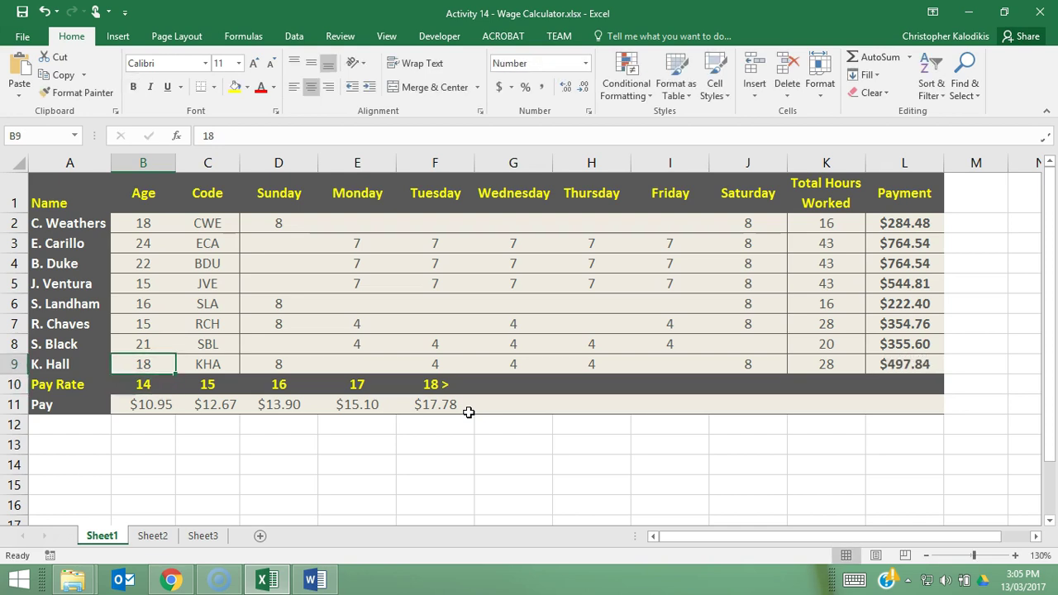
key(Down)
key(Down)
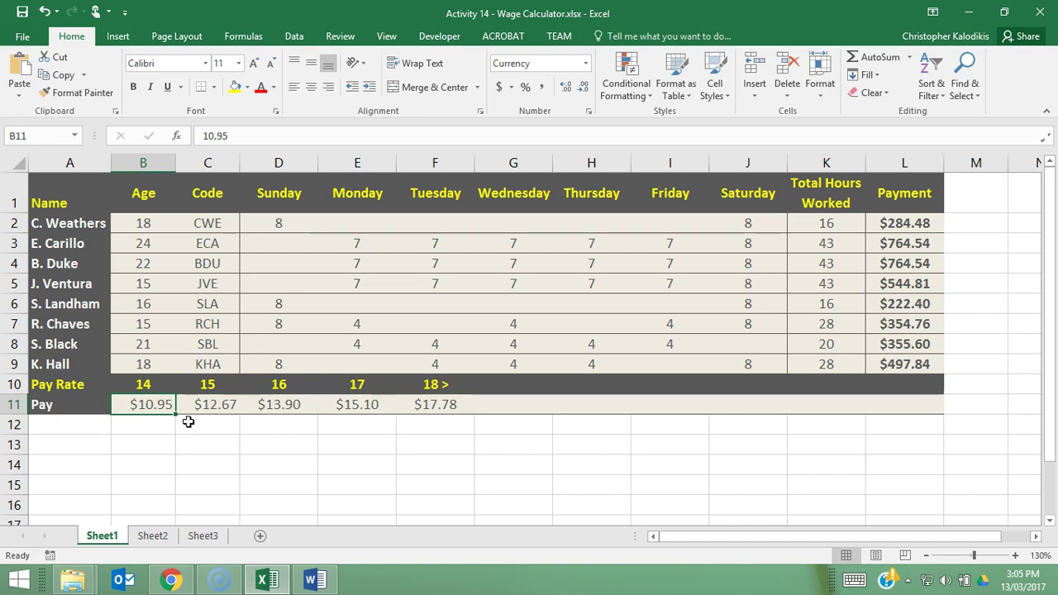
Step: Change the age-15 pay rate in C11 from 12.67 to 13.67
click(220, 404)
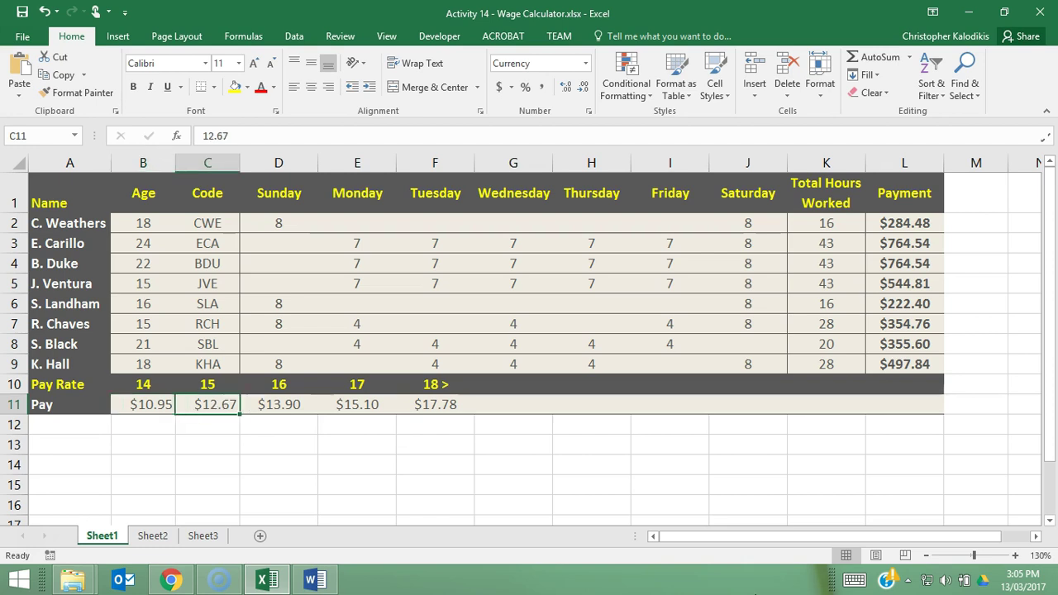
click(213, 136)
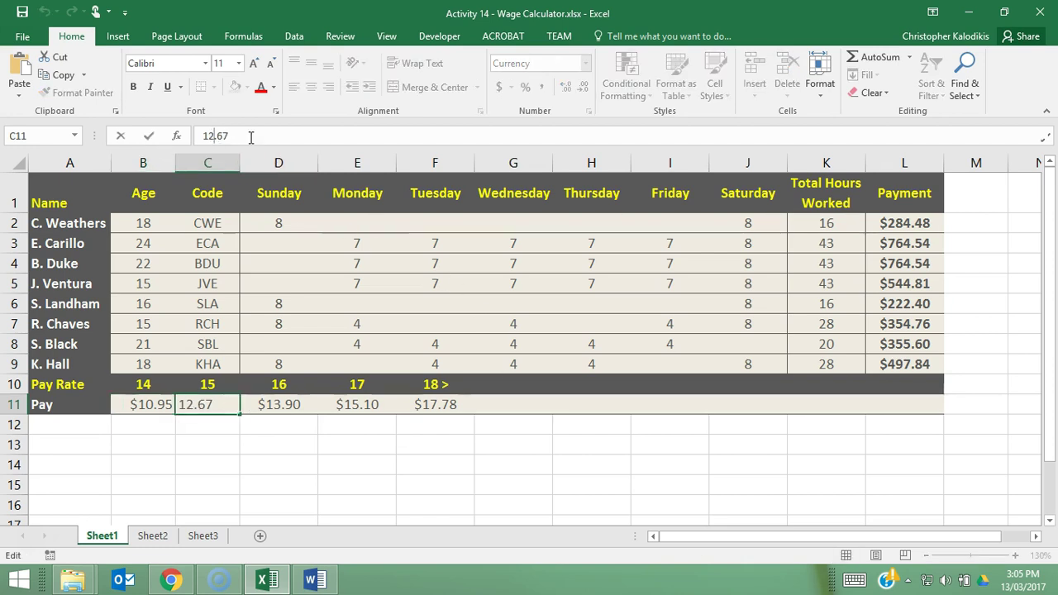
key(BackSpace)
text(3)
key(Return)
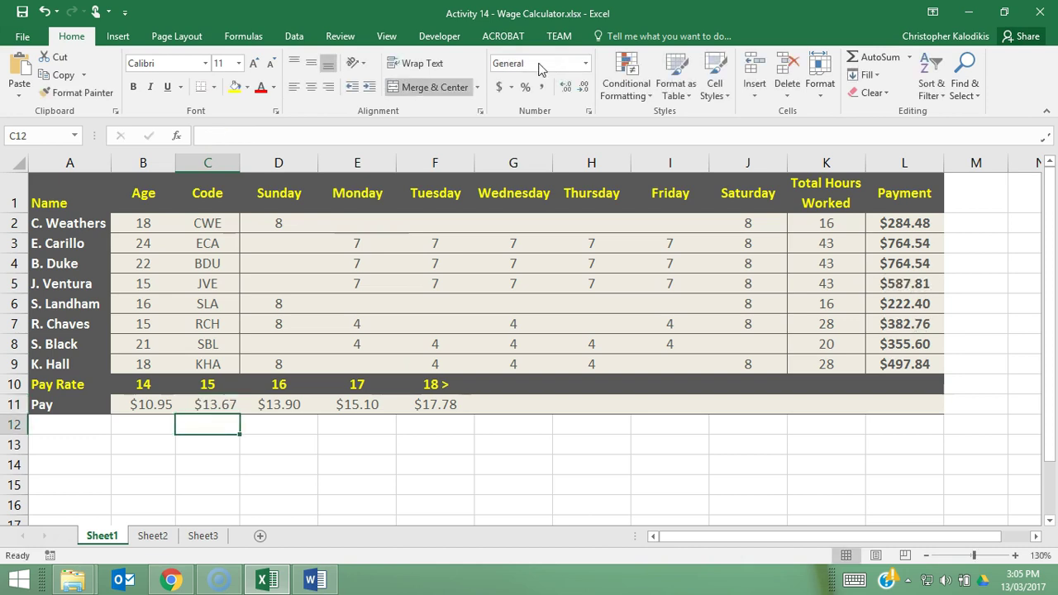